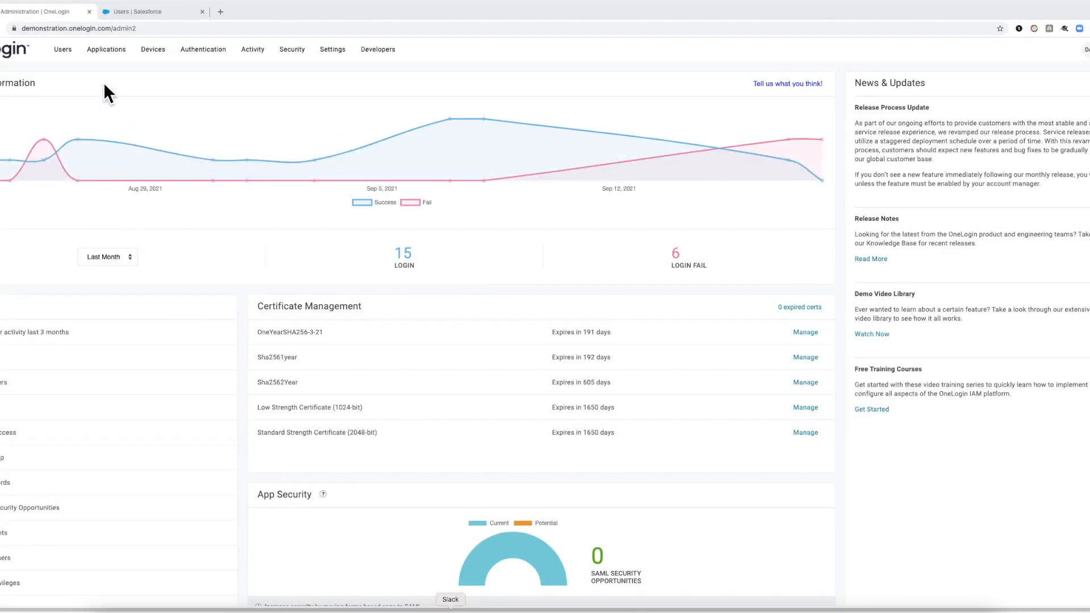
# Step: Open the Salesforce application's configuration and examine its Salesforce Login URL and the org ID in it
pyautogui.click(105, 51)
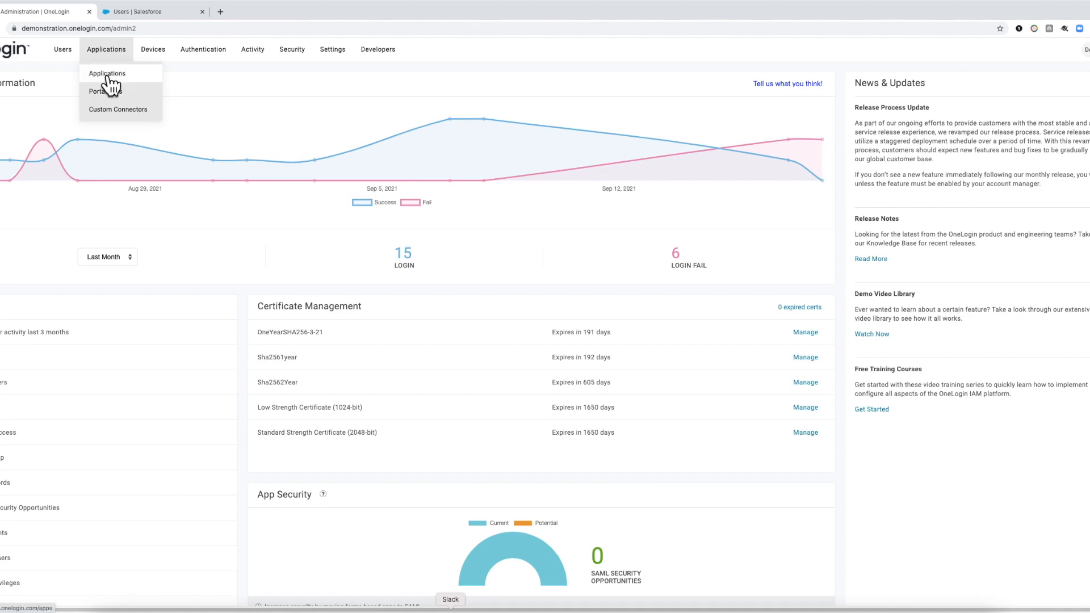
pyautogui.click(108, 75)
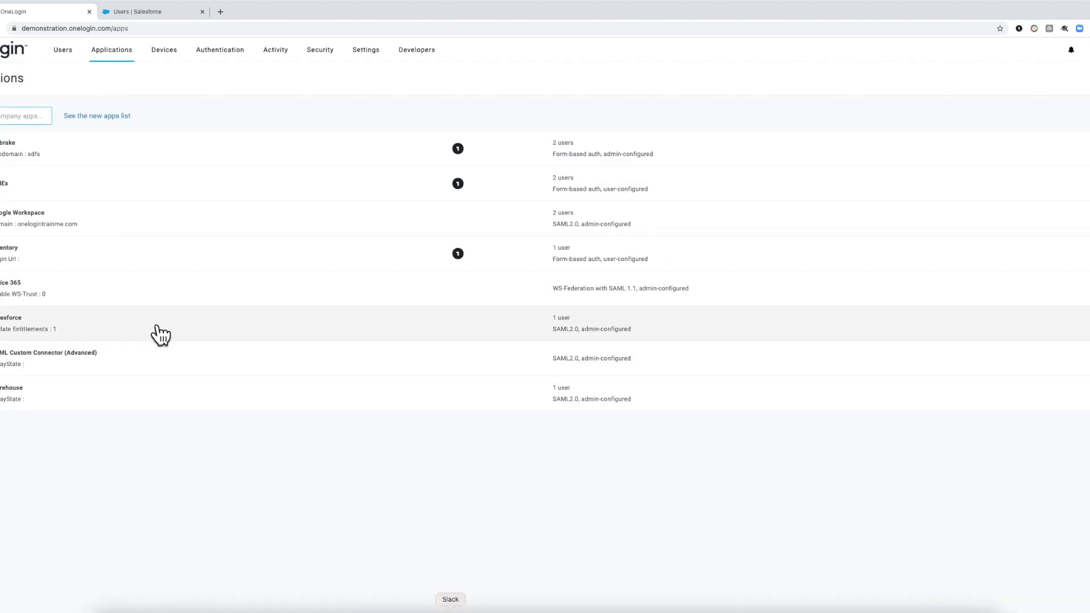
pyautogui.click(161, 334)
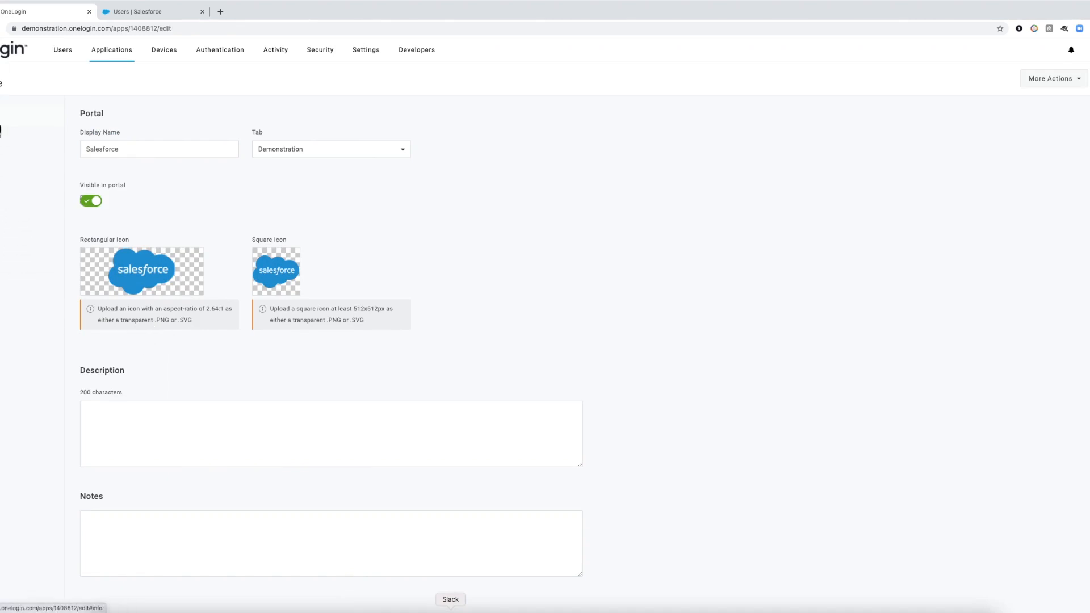
pyautogui.click(32, 137)
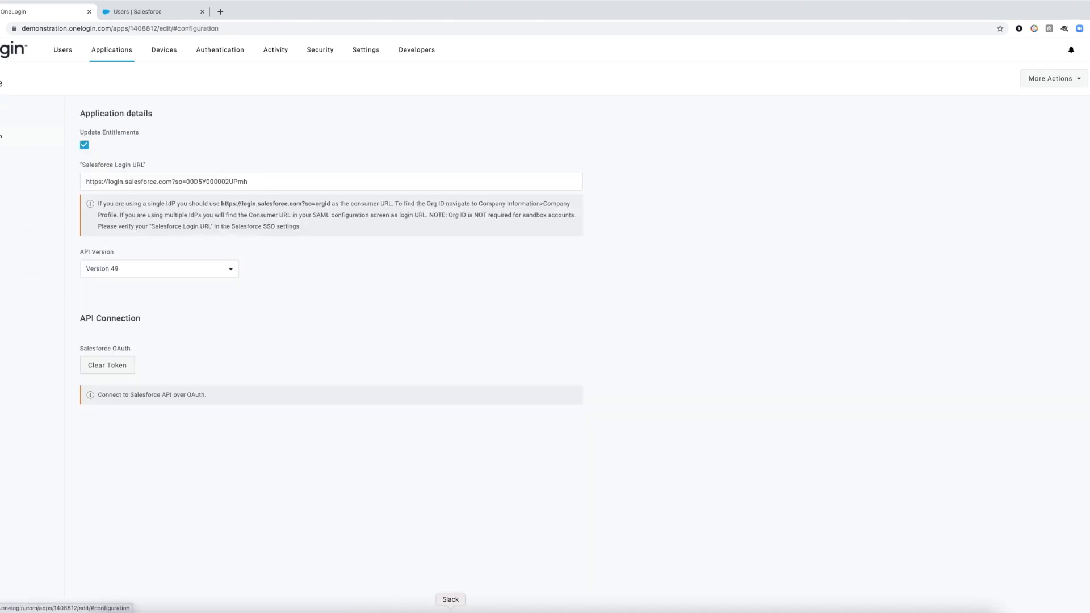
pyautogui.moveTo(318, 187); pyautogui.dragTo(77, 180)
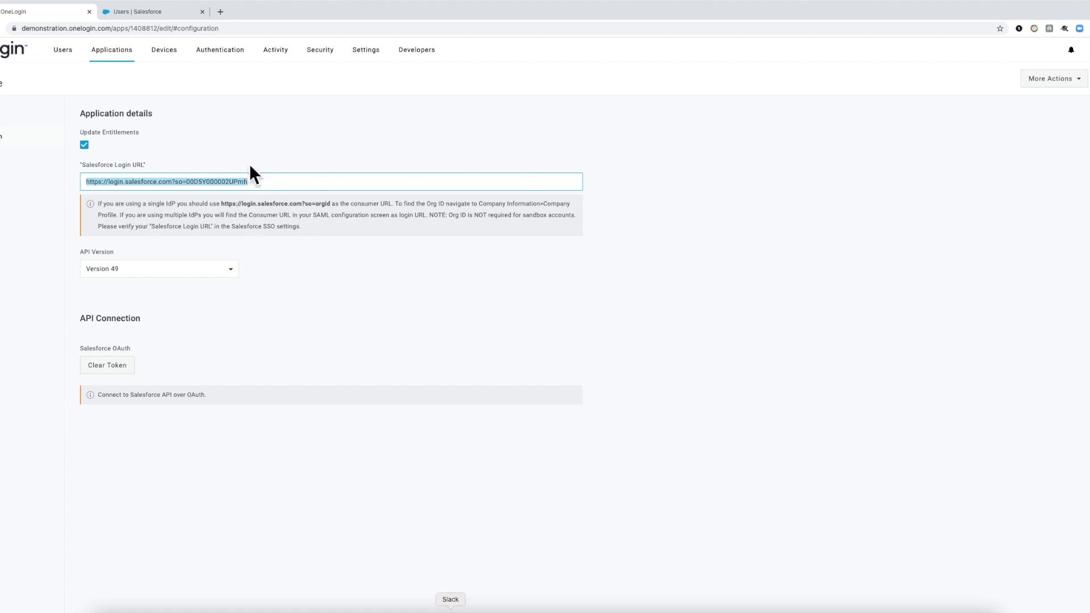
pyautogui.moveTo(273, 181); pyautogui.dragTo(187, 181)
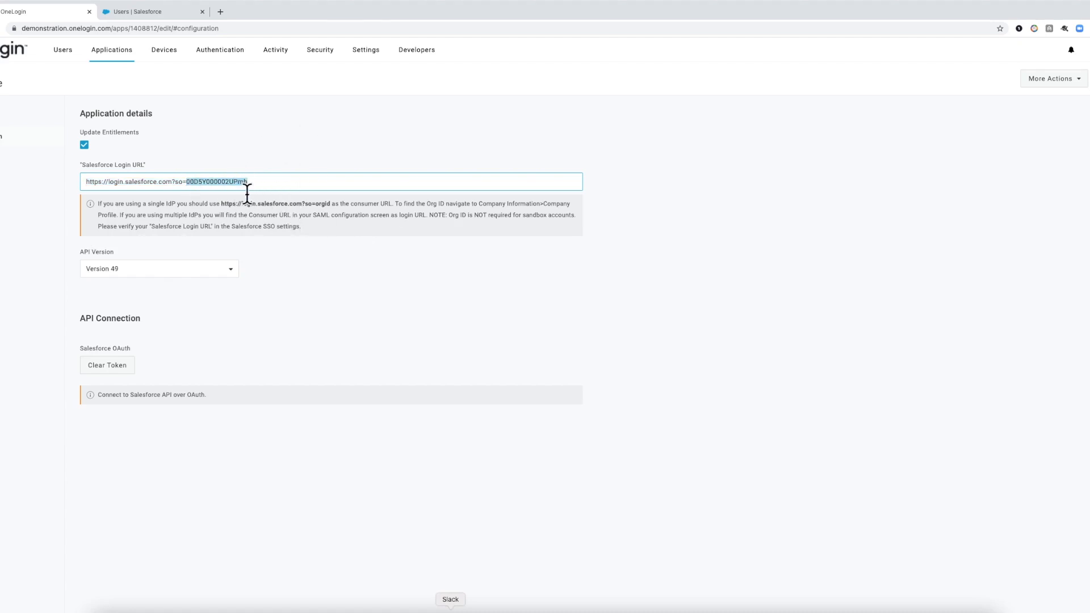
pyautogui.click(131, 10)
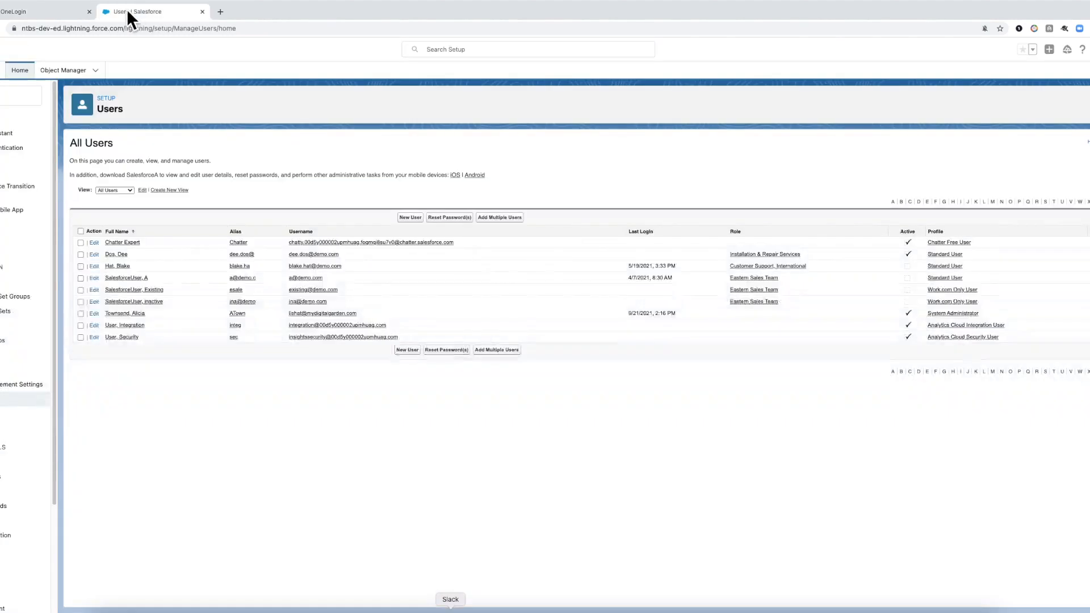
pyautogui.click(12, 12)
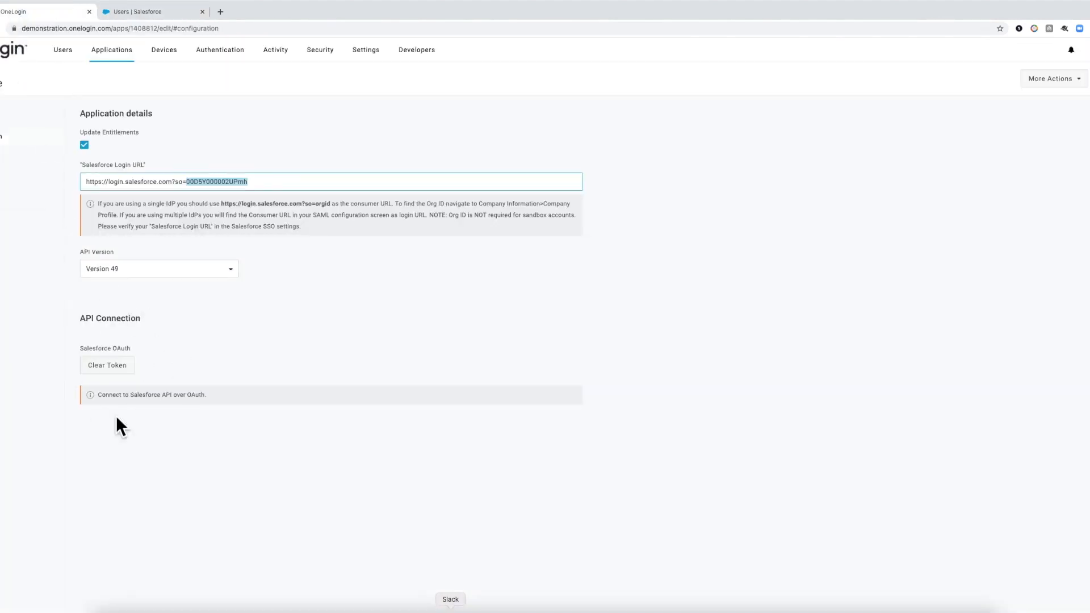
# Step: Choose Version 49 as the API version and review the Salesforce OAuth connection setting
pyautogui.click(161, 273)
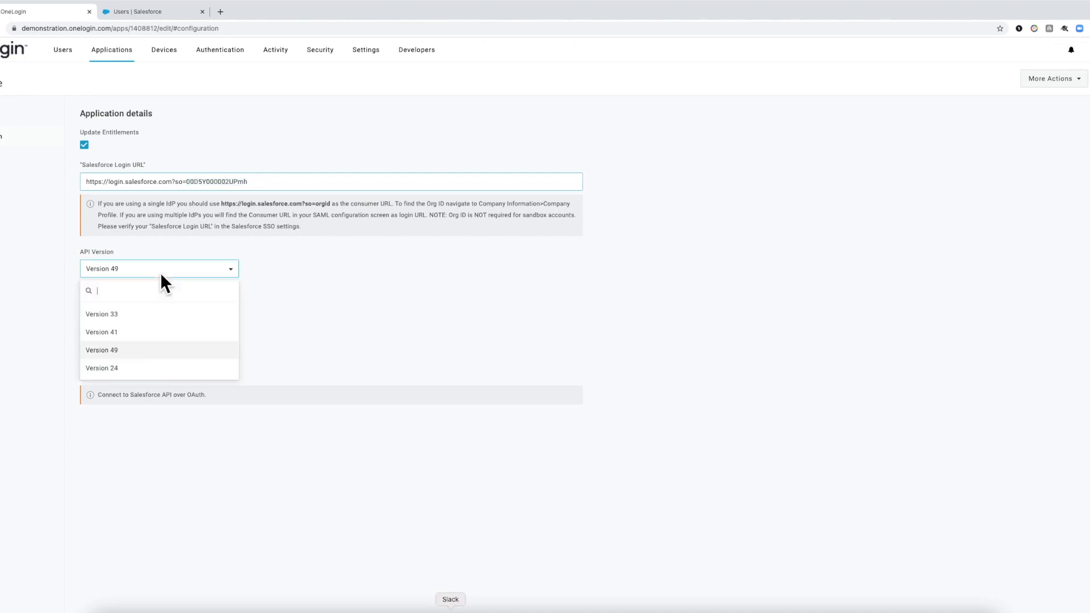
pyautogui.click(148, 352)
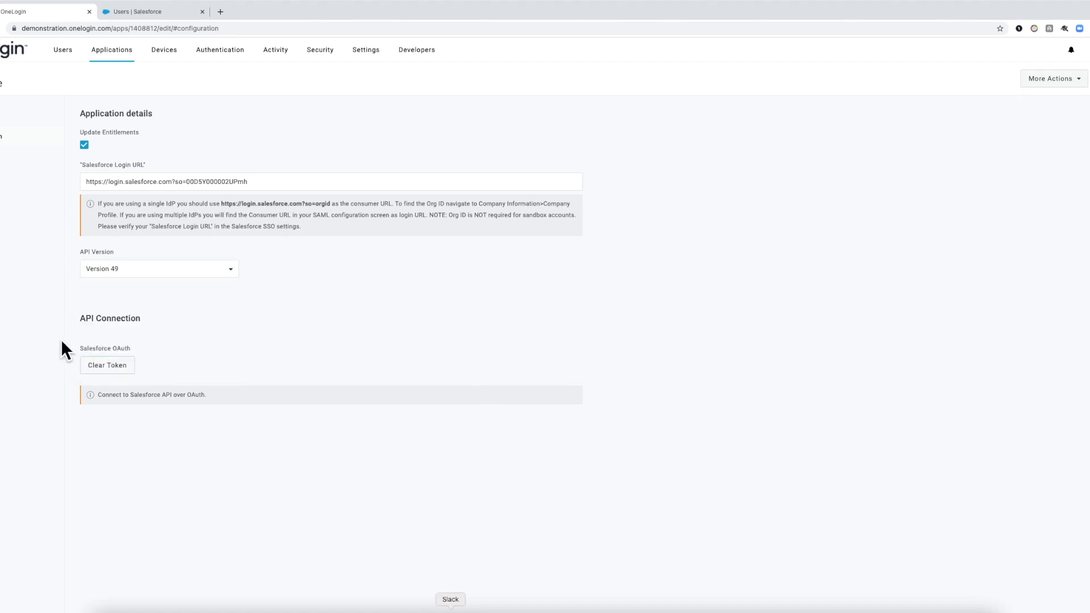
pyautogui.moveTo(77, 348); pyautogui.dragTo(129, 349)
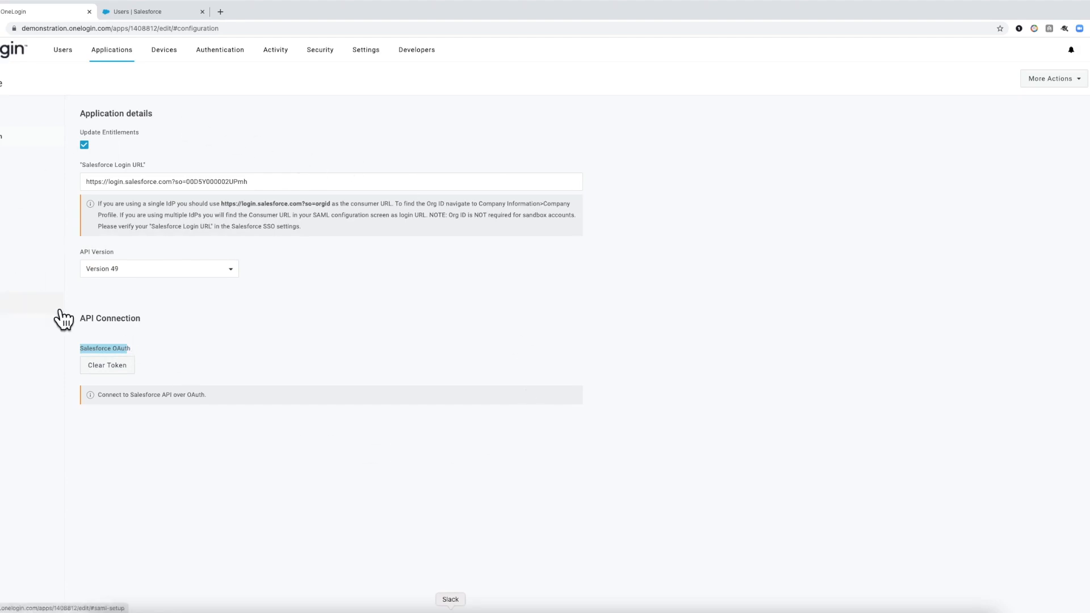
# Step: Refresh the Salesforce application's entitlements from its provisioning settings and check the activity events for the refresh status
pyautogui.click(10, 244)
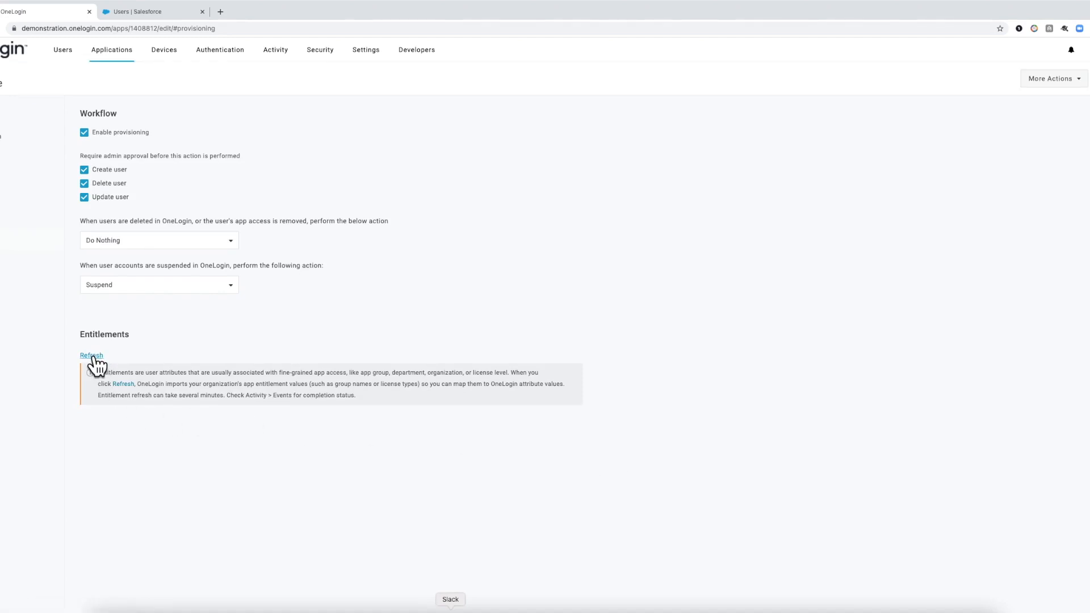
pyautogui.click(91, 355)
pyautogui.moveTo(273, 57)
pyautogui.click(274, 76)
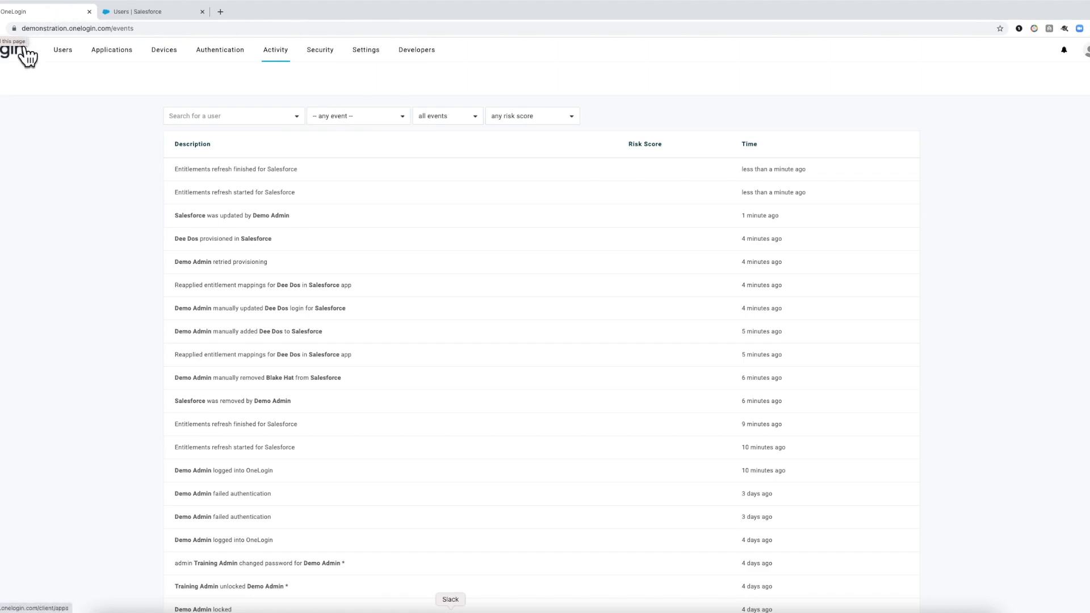
# Step: Open the Salesforce application's parameters and examine the available Permission Sets values, closing the field editor without saving
pyautogui.moveTo(111, 56)
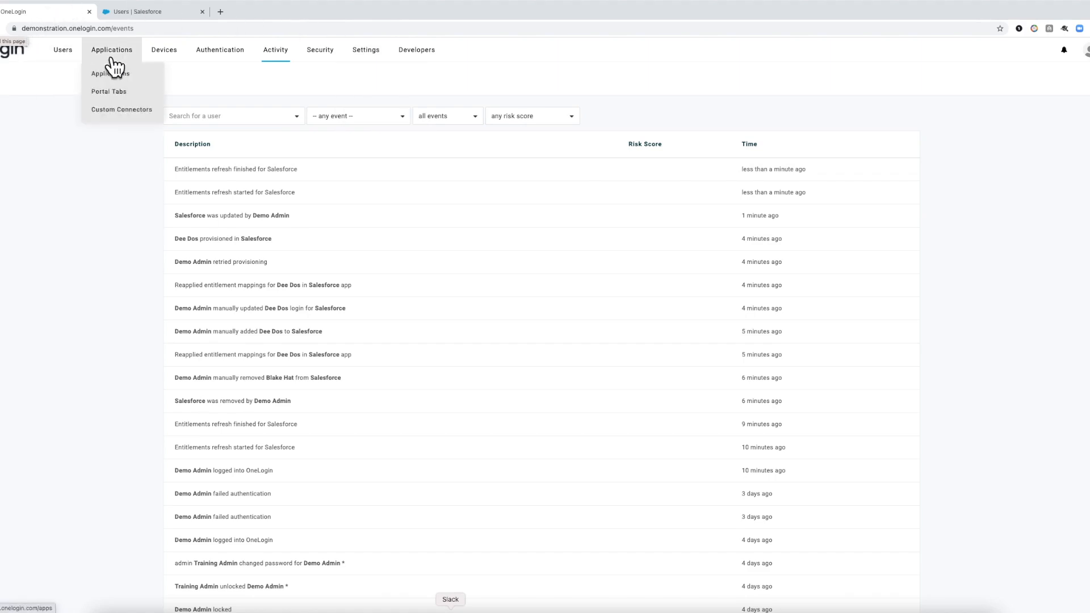
pyautogui.click(117, 78)
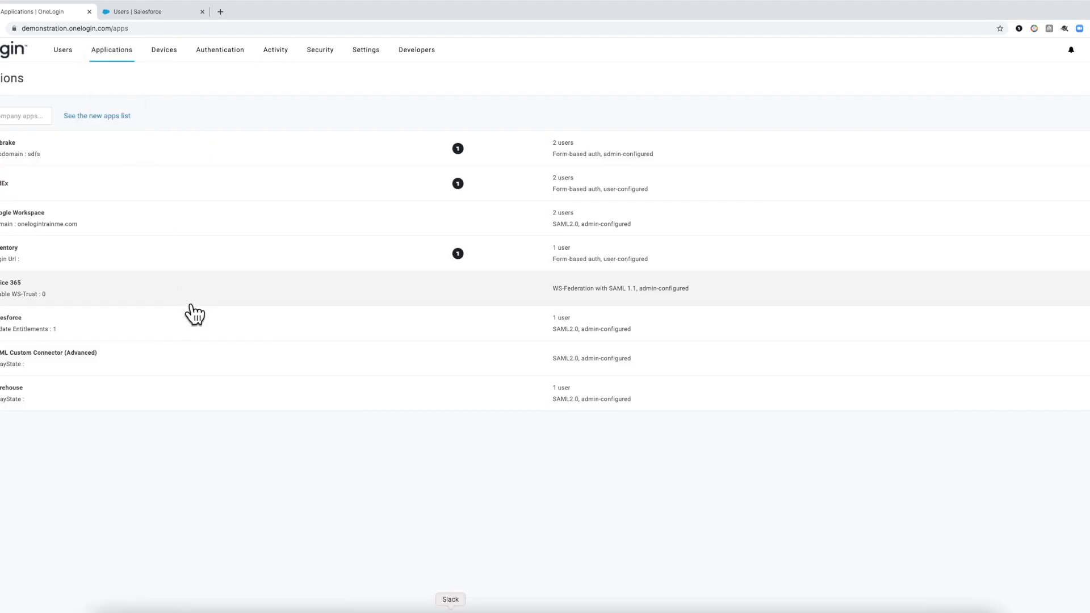
pyautogui.click(199, 327)
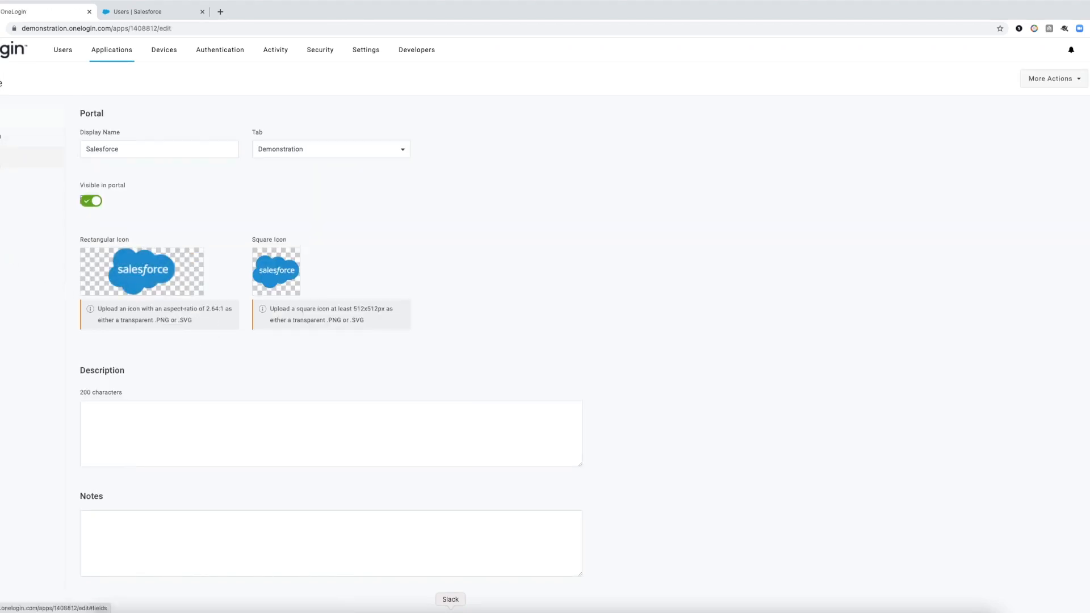
pyautogui.click(31, 156)
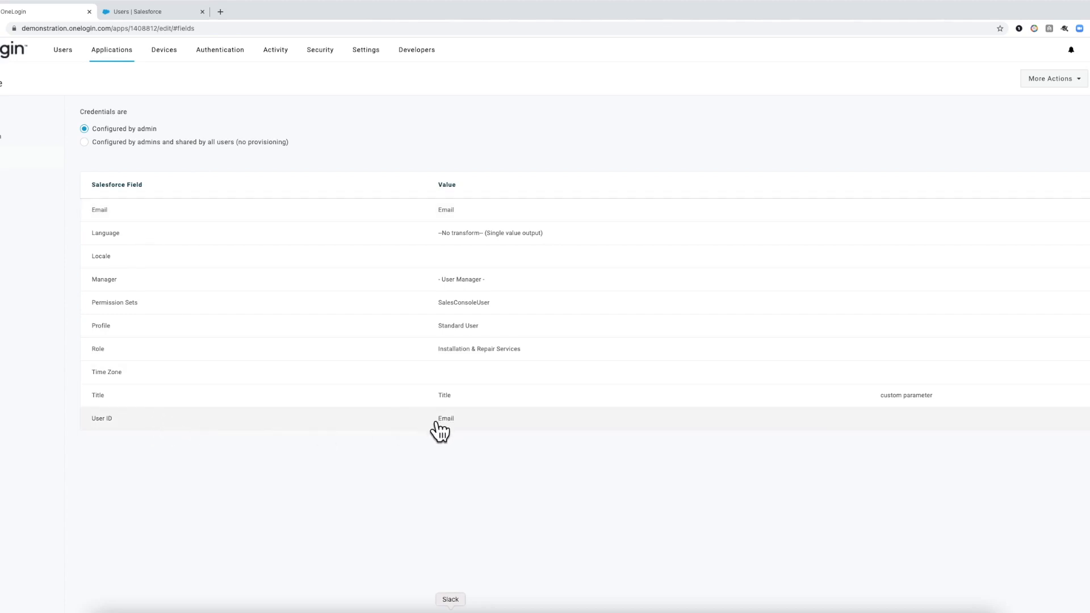
pyautogui.click(544, 316)
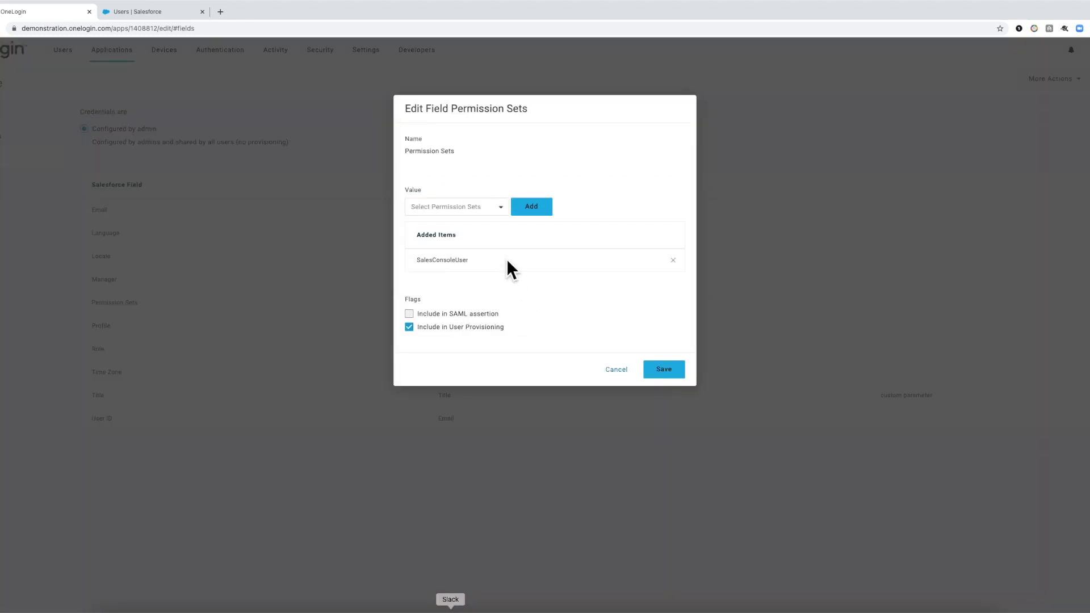
pyautogui.click(491, 208)
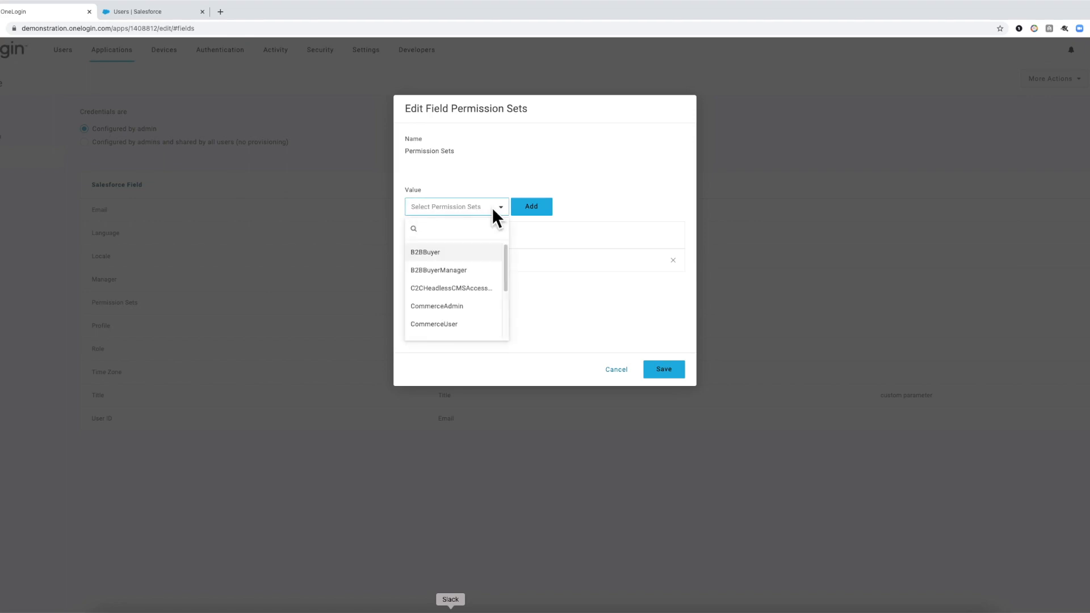
pyautogui.moveTo(504, 261); pyautogui.dragTo(504, 326)
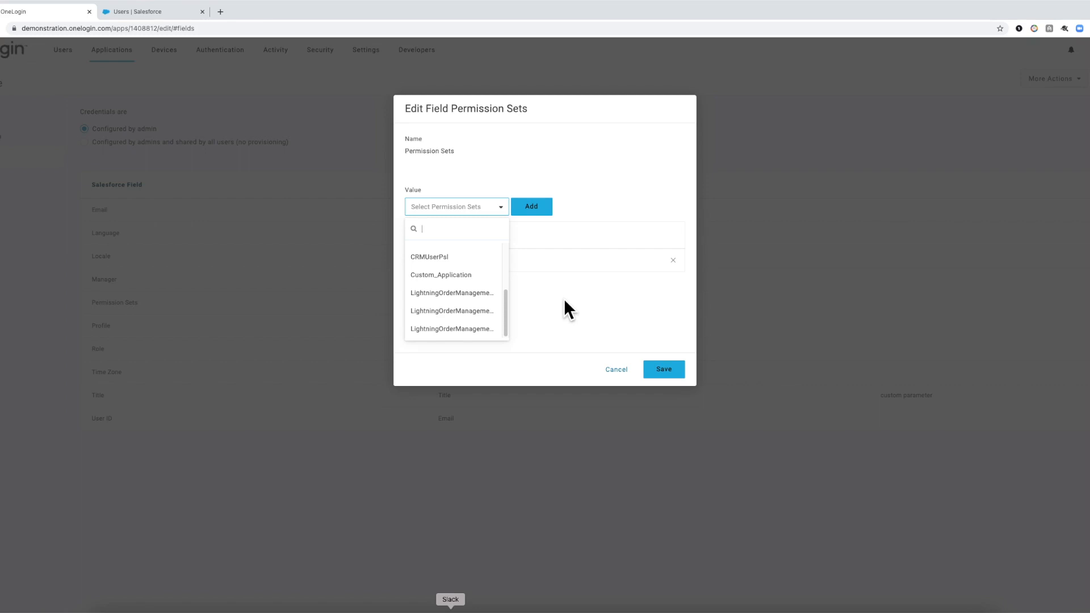
pyautogui.click(615, 372)
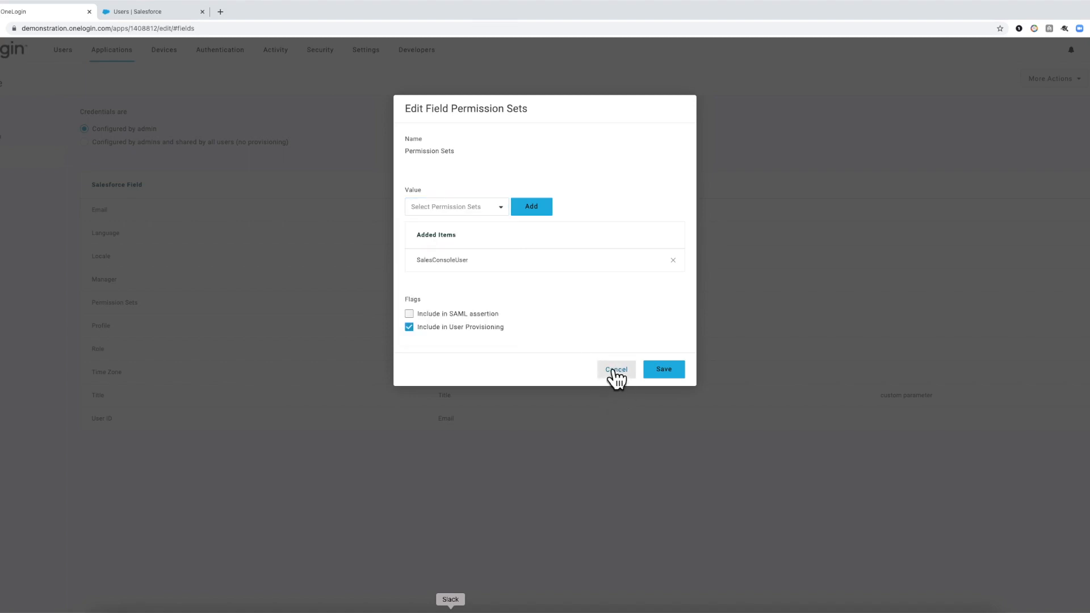
pyautogui.click(615, 372)
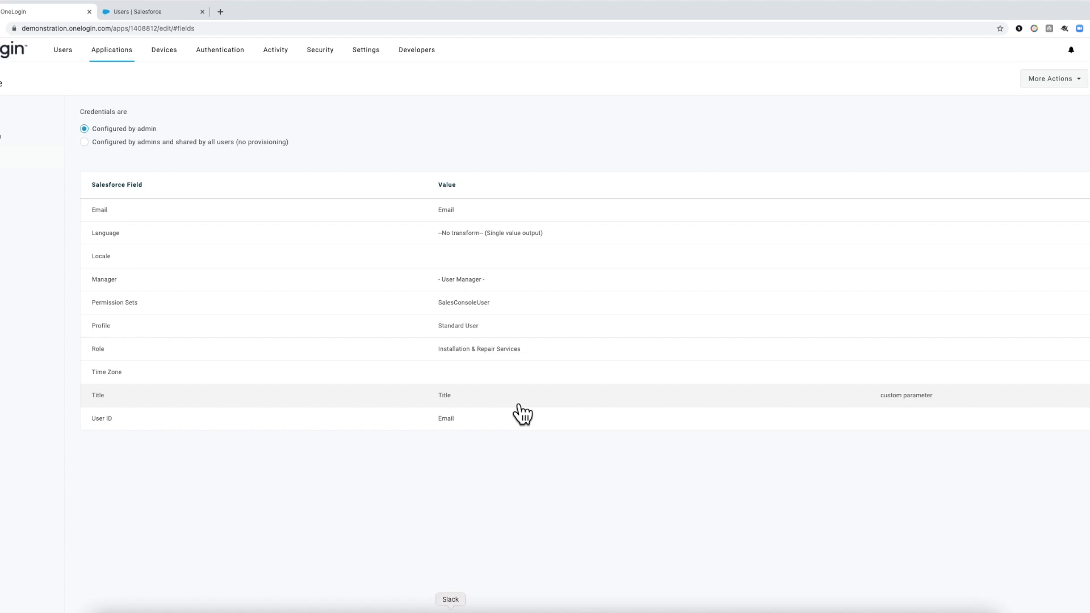
# Step: Check the Salesforce application's assigned users and compare their provisioning state with the user list in Salesforce
pyautogui.click(3, 277)
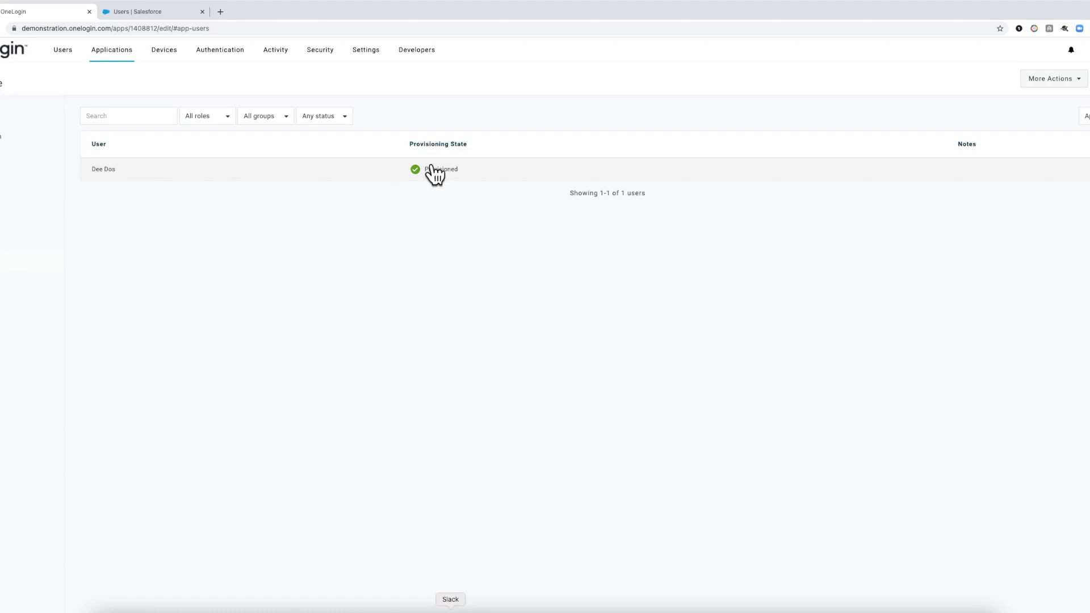
pyautogui.click(149, 12)
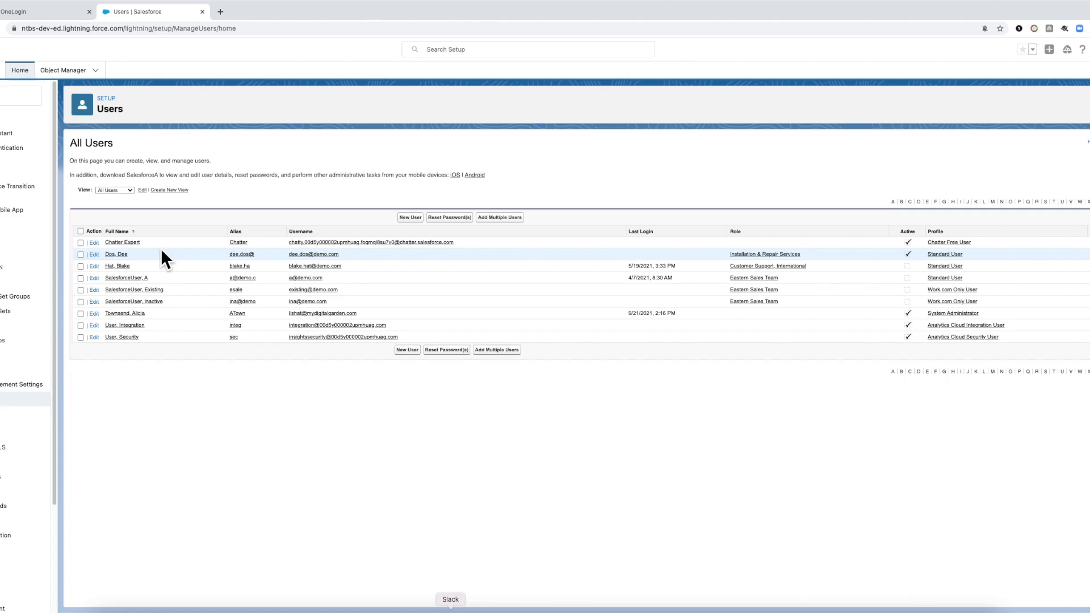
pyautogui.click(49, 9)
# Step: Assign a Salesforce login to the user titled Sales Director and save it with the preset role, profile and permission set
pyautogui.click(62, 73)
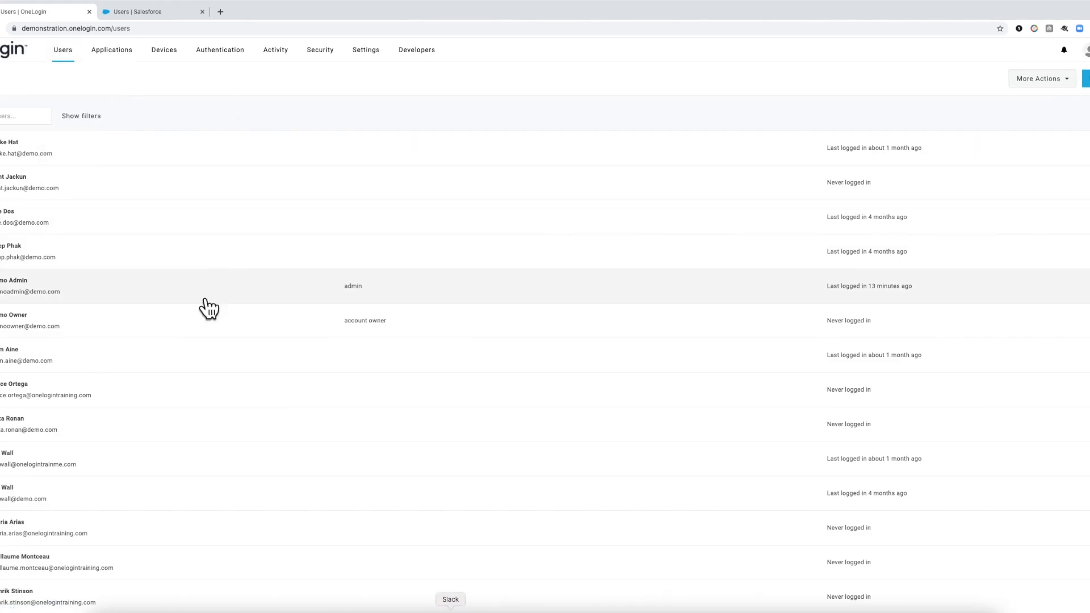
pyautogui.click(208, 363)
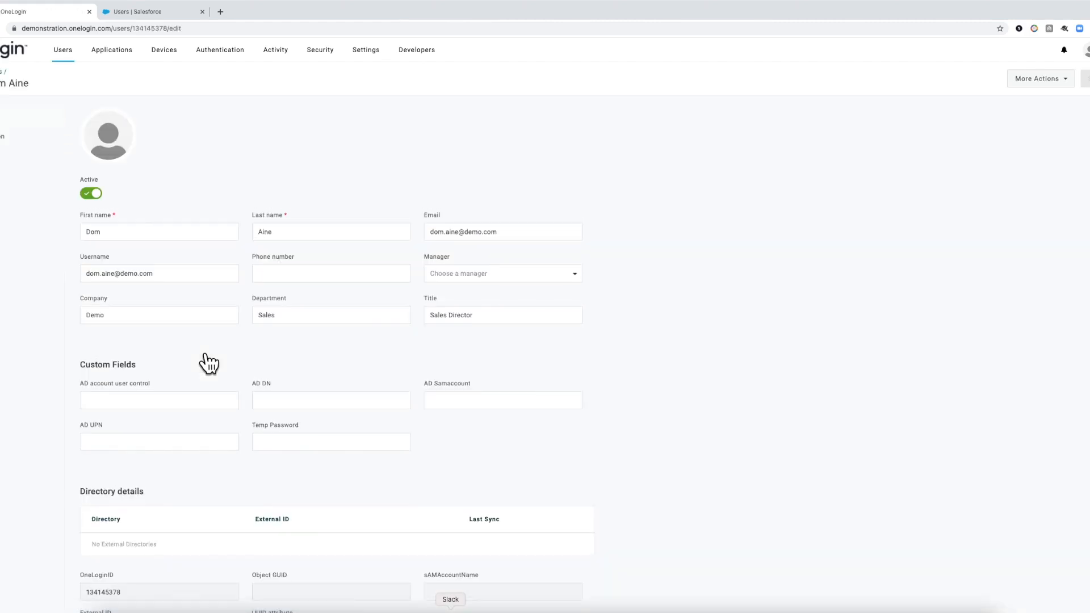
pyautogui.click(1, 167)
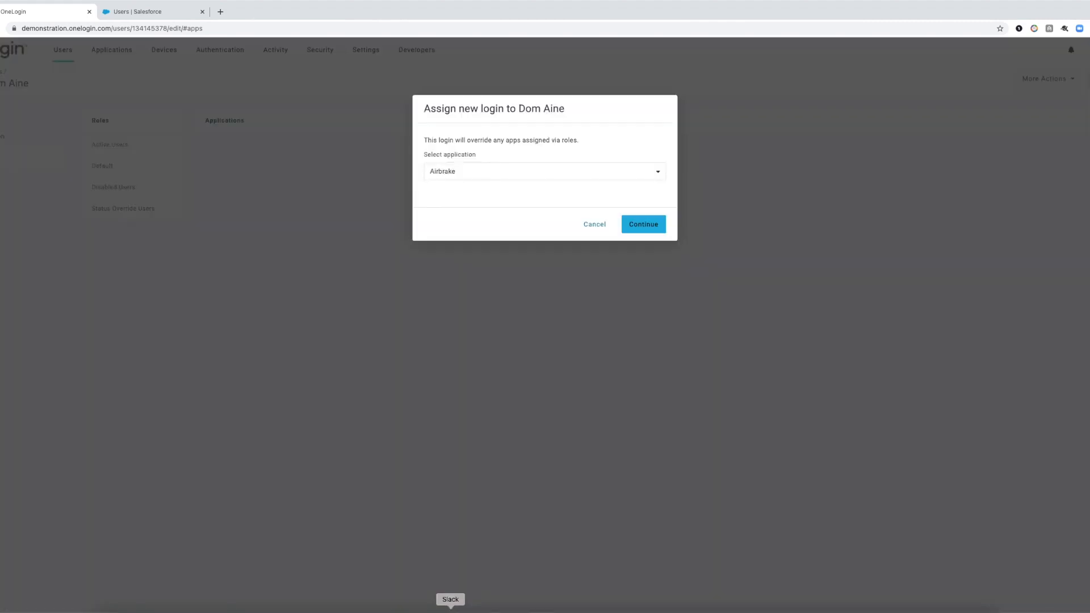
pyautogui.click(546, 171)
pyautogui.scroll(-2, 466, 262)
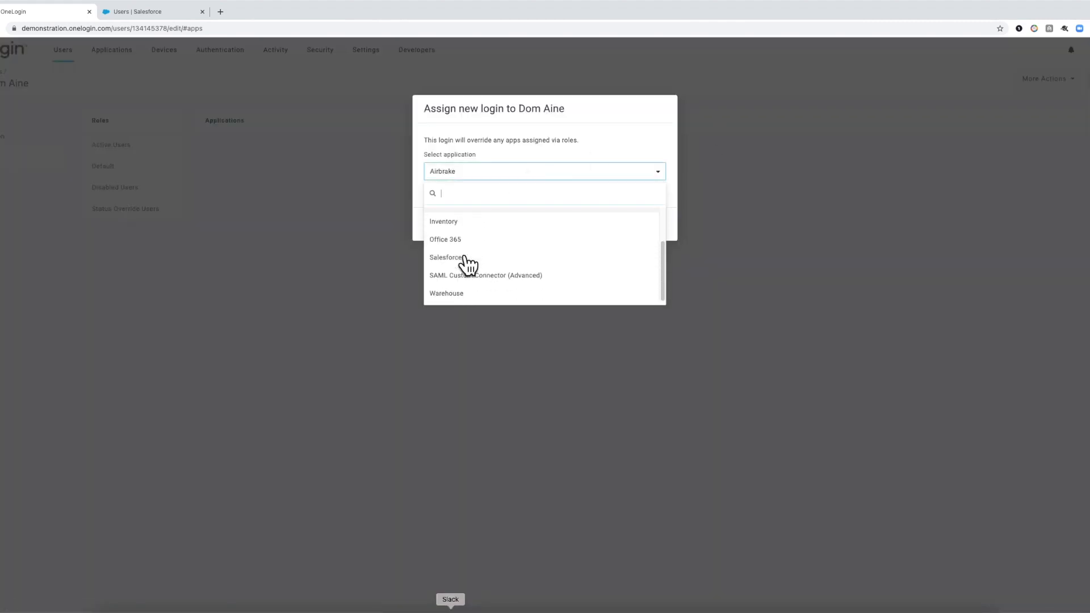
pyautogui.click(465, 259)
pyautogui.click(643, 224)
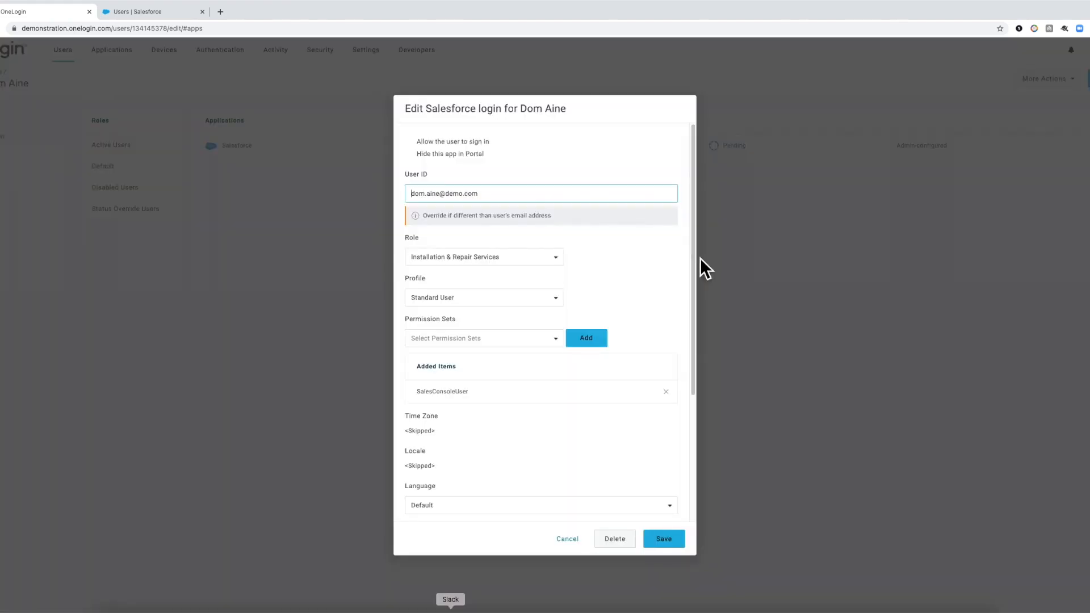
pyautogui.click(675, 540)
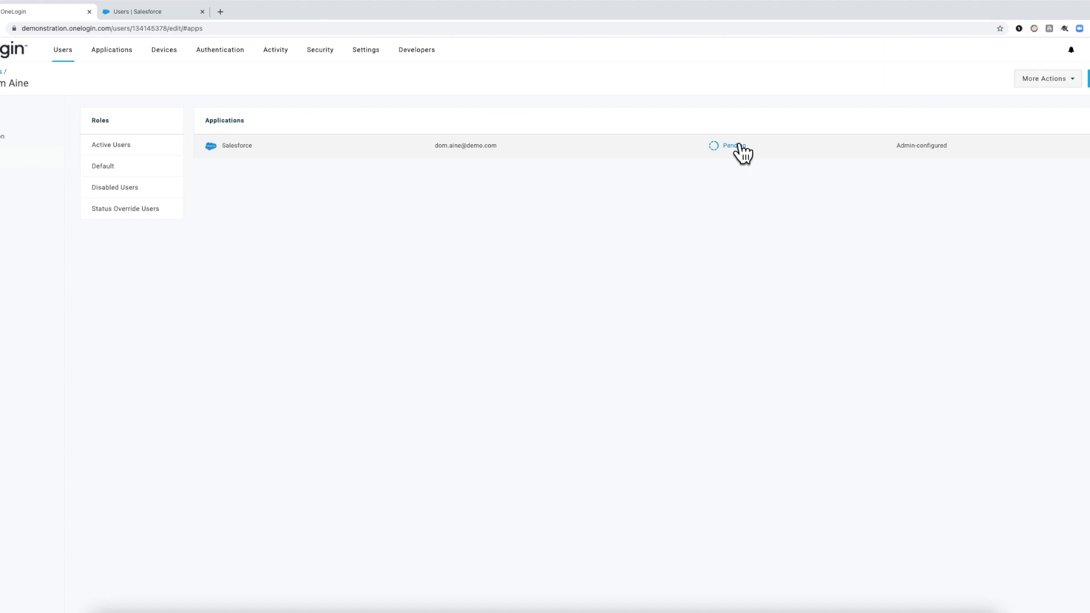
# Step: Switch to Salesforce and reload its All Users list to check for the newly assigned user, then return to OneLogin
pyautogui.click(126, 20)
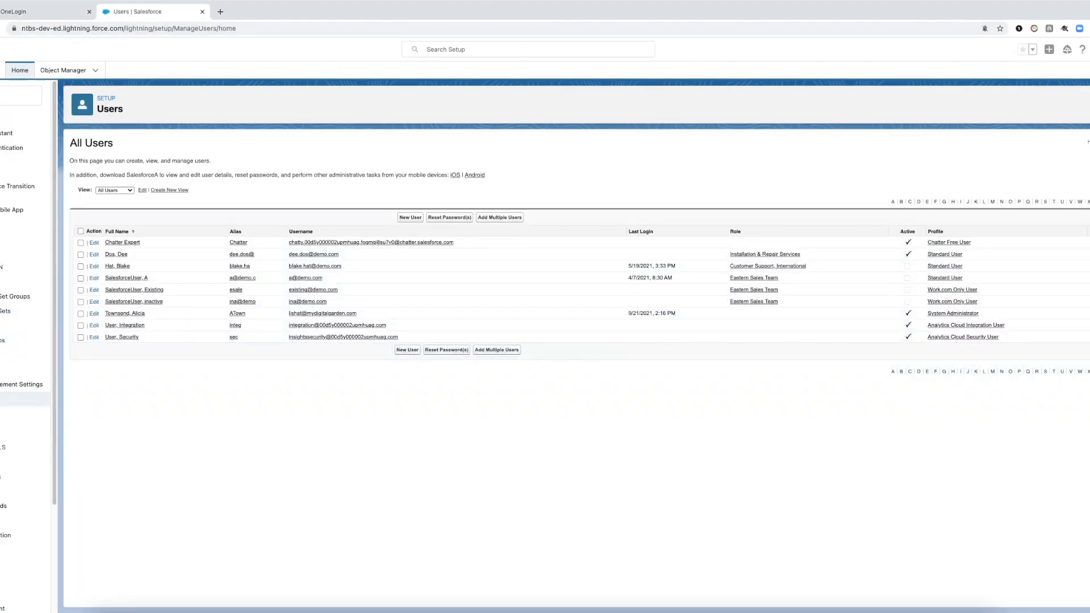
pyautogui.press('super+r')
pyautogui.click(12, 13)
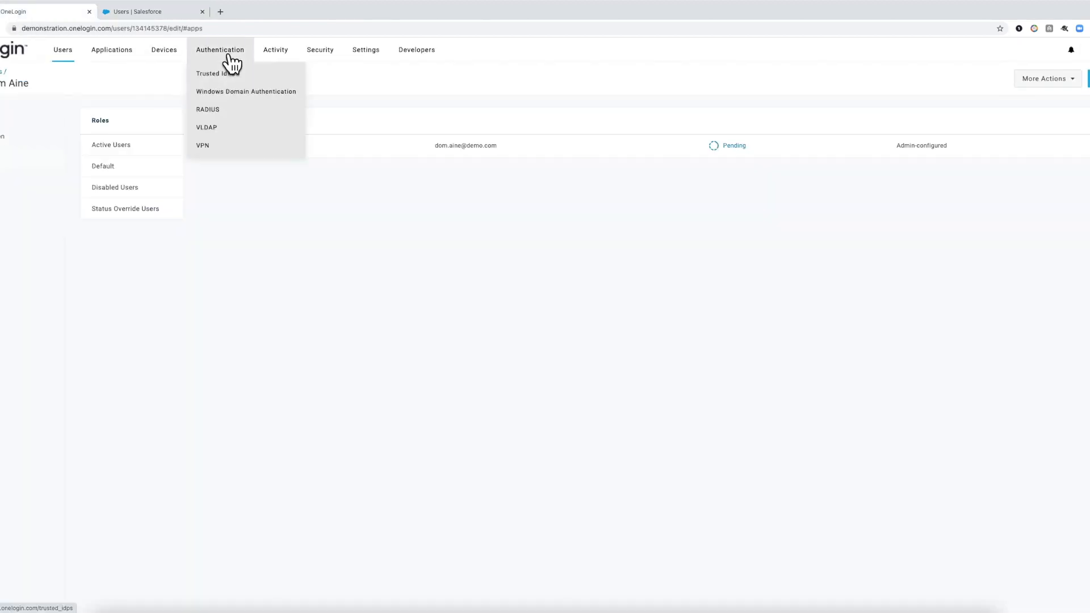
# Step: Open the Salesforce application's provisioning settings and review which user actions require admin approval
pyautogui.moveTo(112, 51)
pyautogui.click(110, 74)
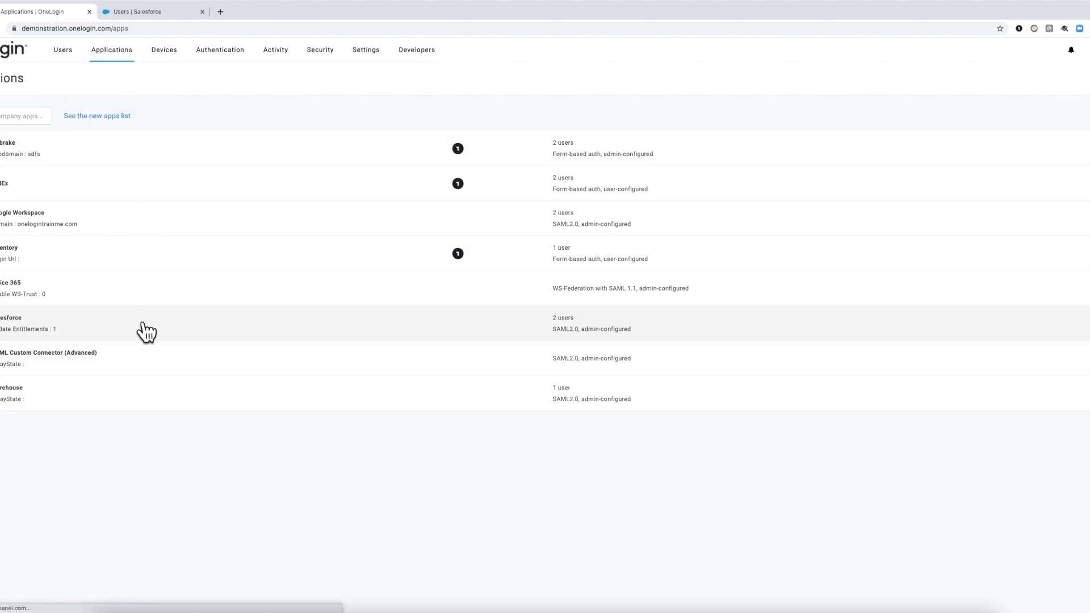
pyautogui.click(147, 332)
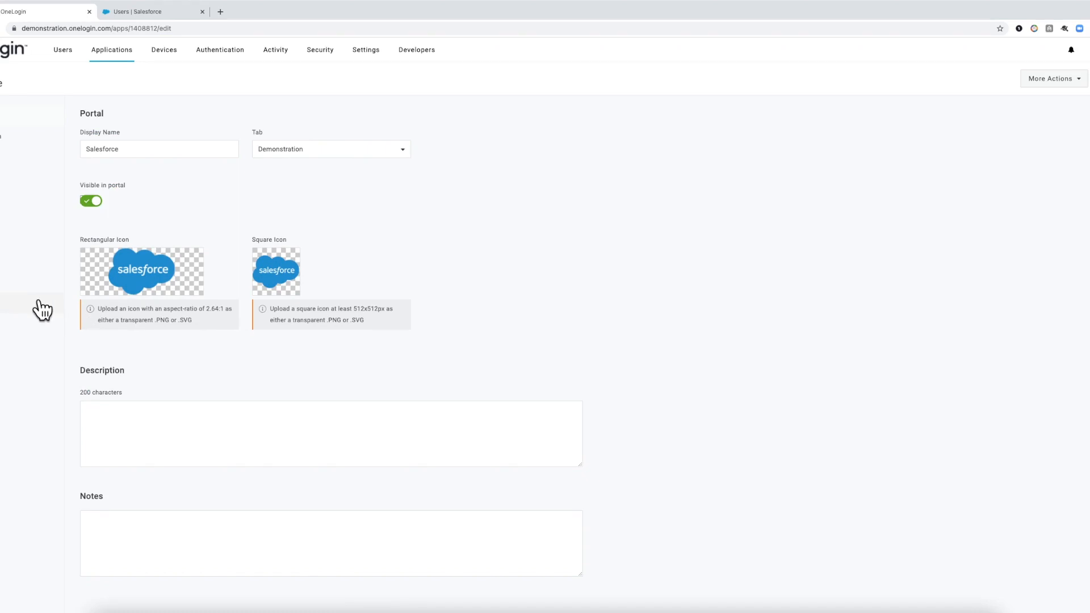
pyautogui.click(11, 241)
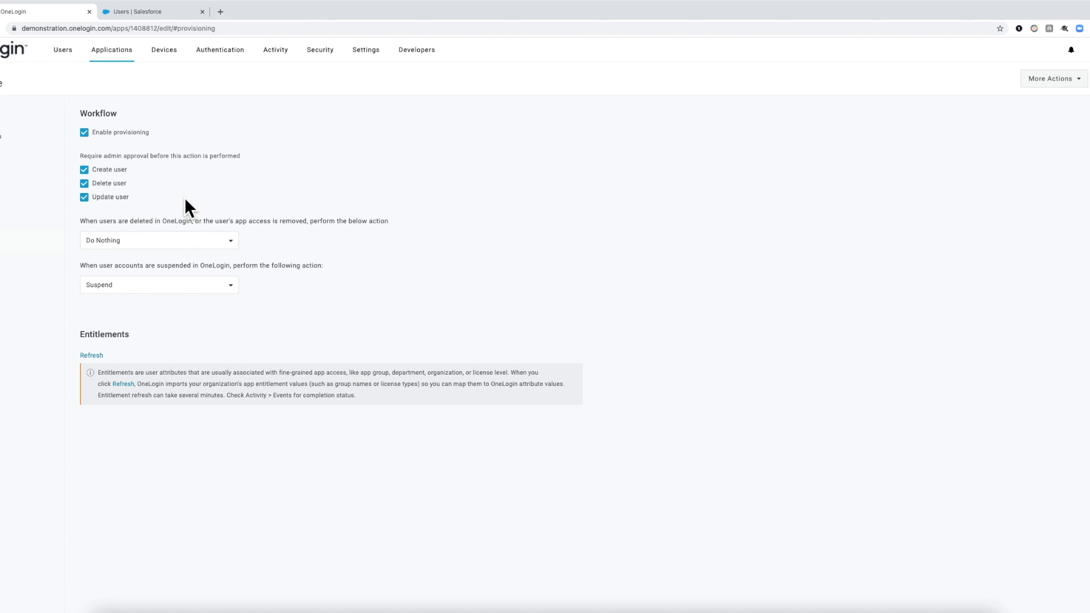
# Step: From the Salesforce application's user list, review the Sales Director's pending creation request and login details, closing both without changes
pyautogui.moveTo(96, 170); pyautogui.dragTo(128, 172)
pyautogui.moveTo(57, 50)
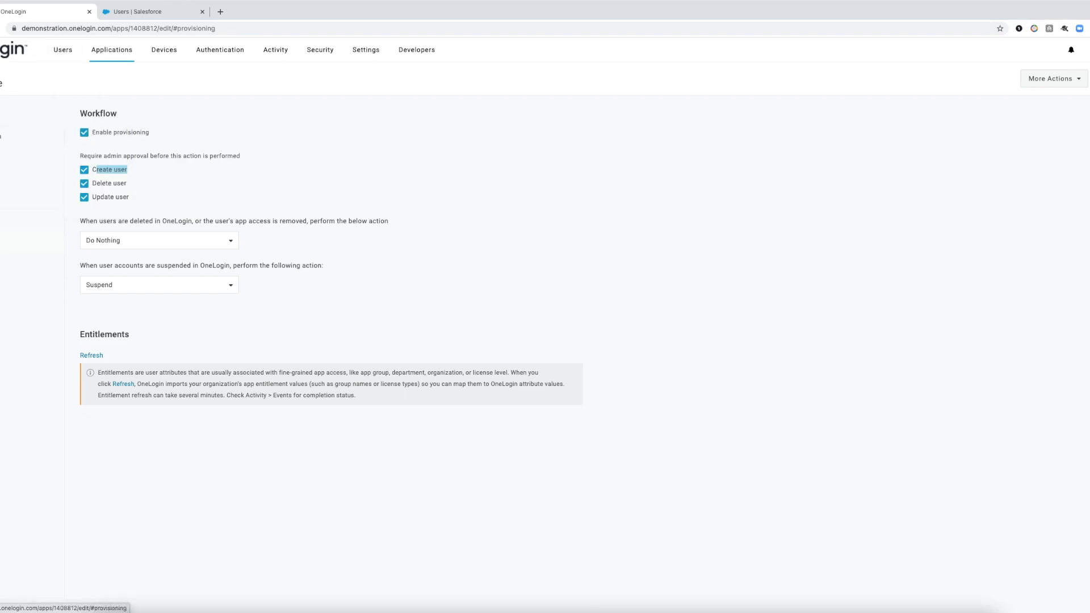
pyautogui.click(22, 261)
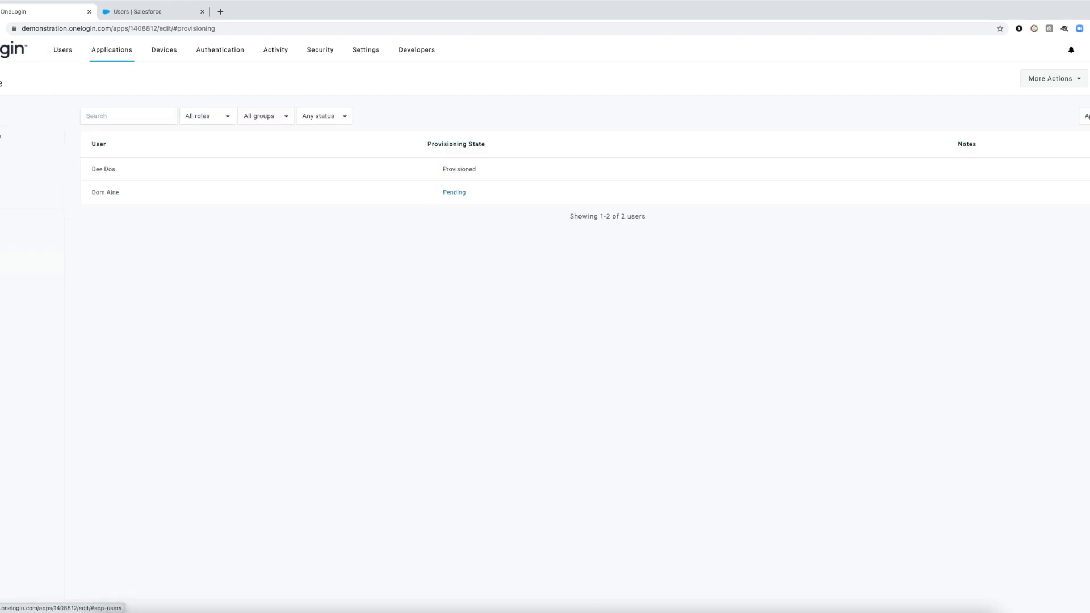
pyautogui.click(457, 194)
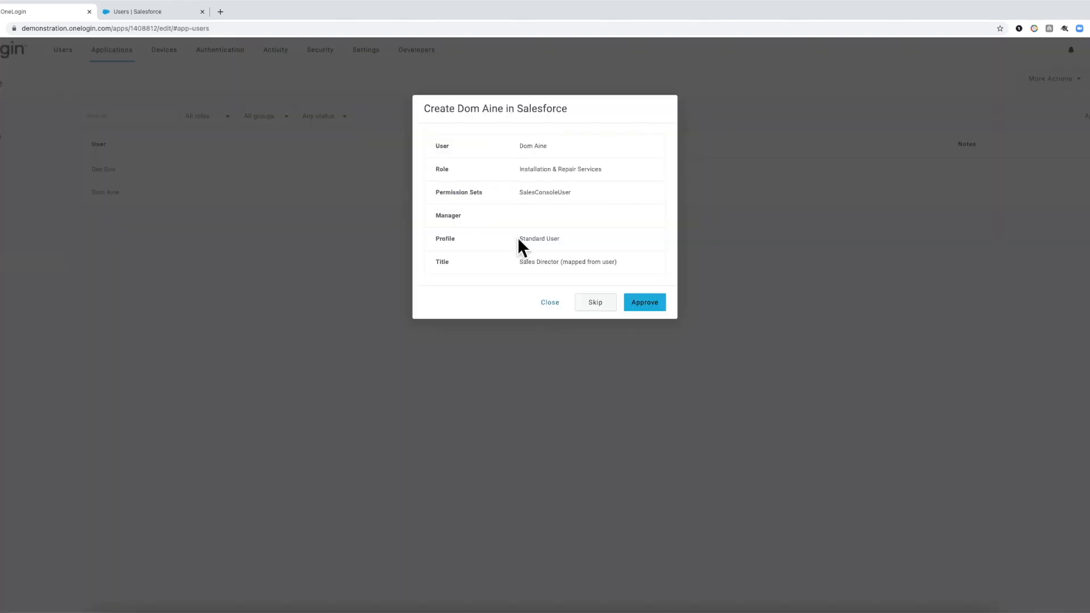
pyautogui.click(548, 302)
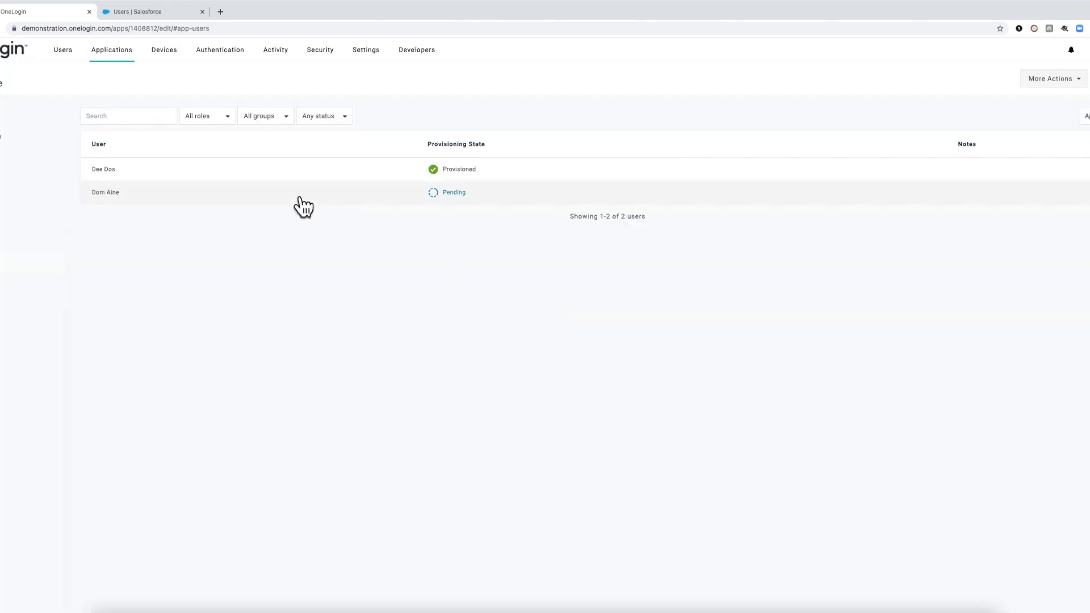
pyautogui.click(254, 196)
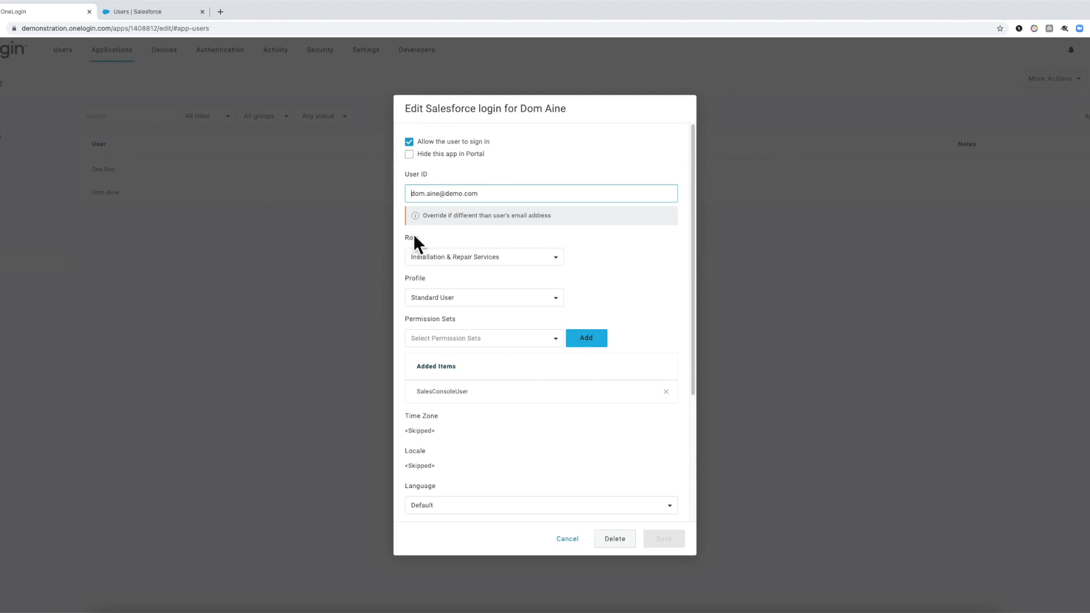
pyautogui.click(567, 541)
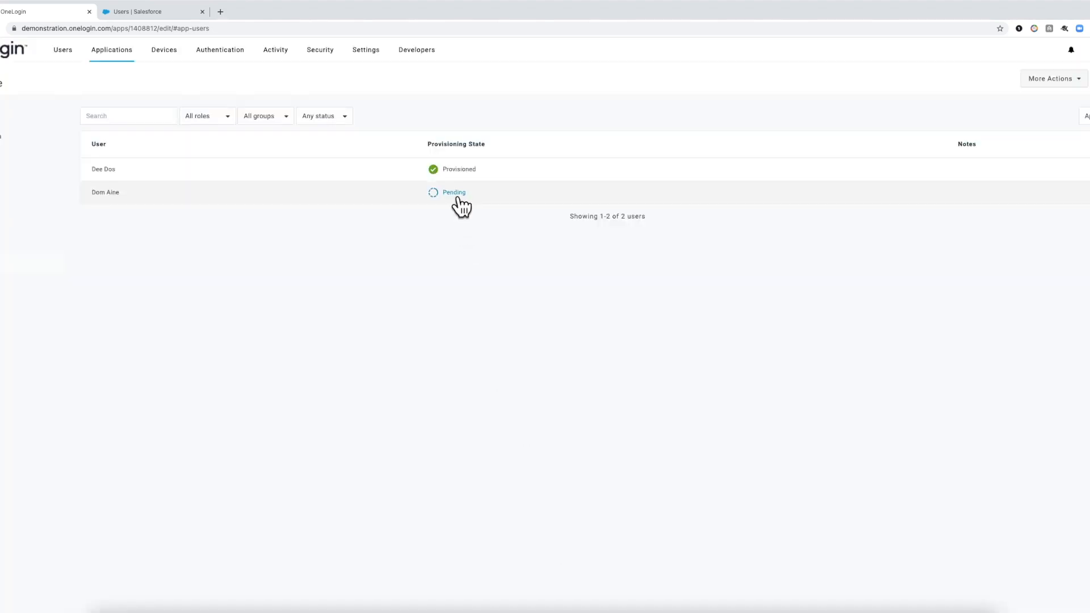
# Step: Open the Sales Director's user record and review the pending Salesforce request among their assigned applications, without approving it
pyautogui.moveTo(52, 52)
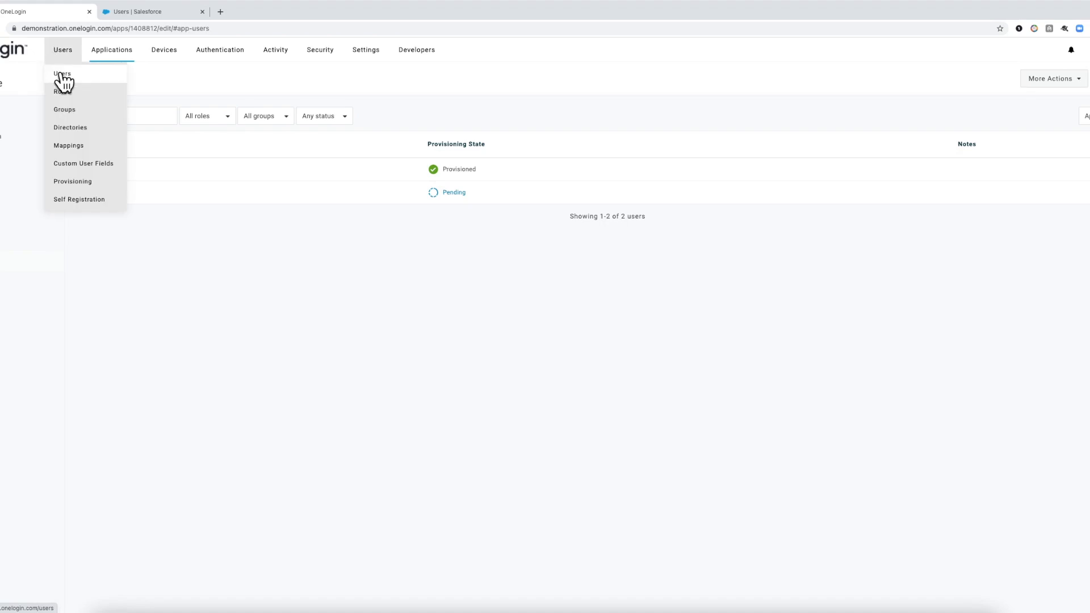
pyautogui.click(63, 75)
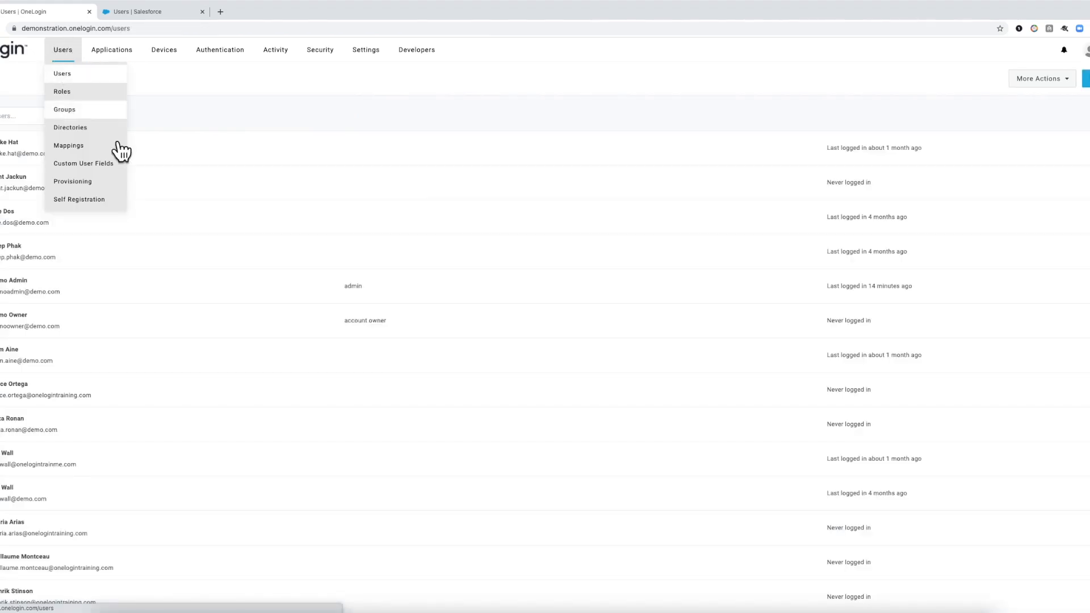
pyautogui.click(177, 290)
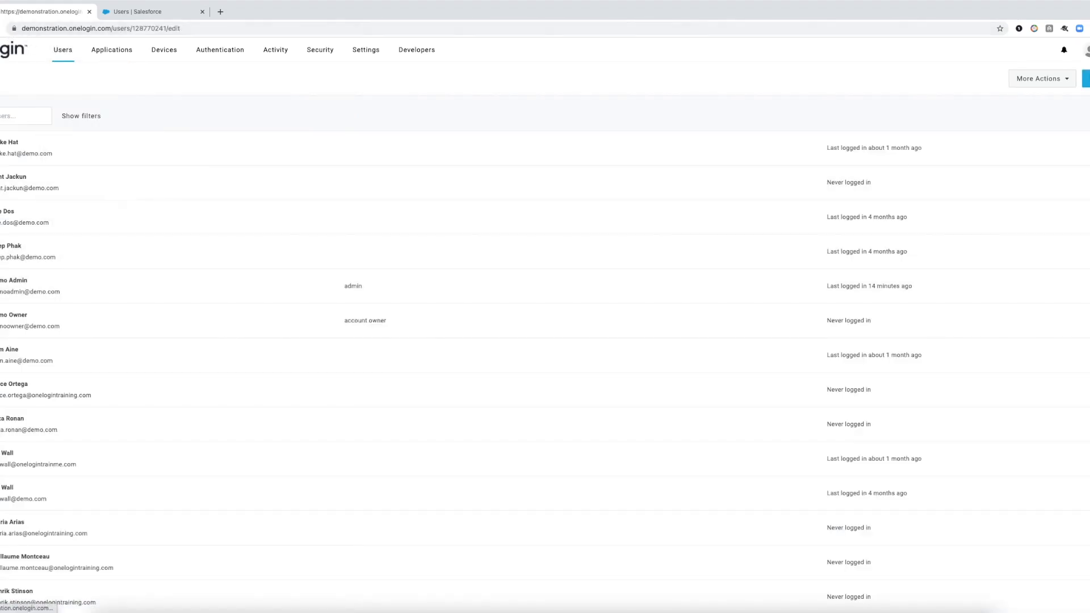
pyautogui.press('super+Left')
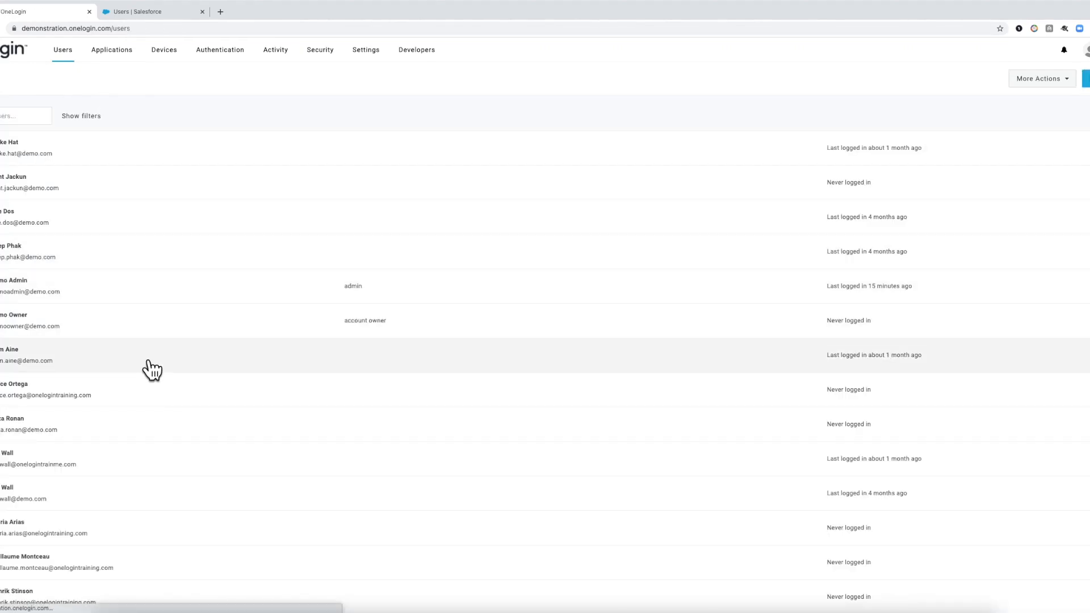
pyautogui.click(149, 363)
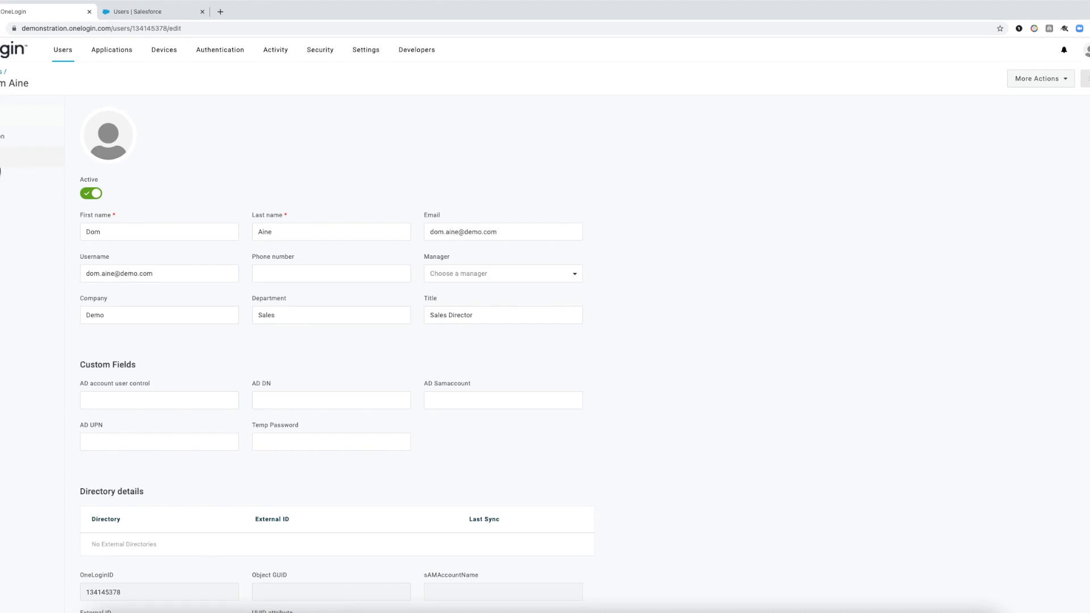
pyautogui.click(2, 158)
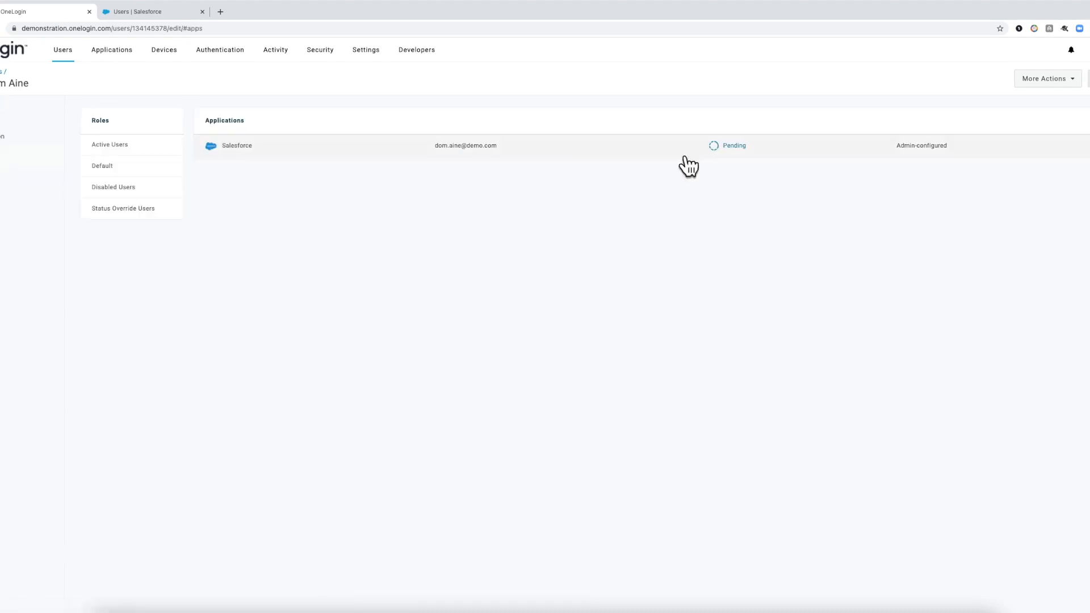
pyautogui.click(737, 145)
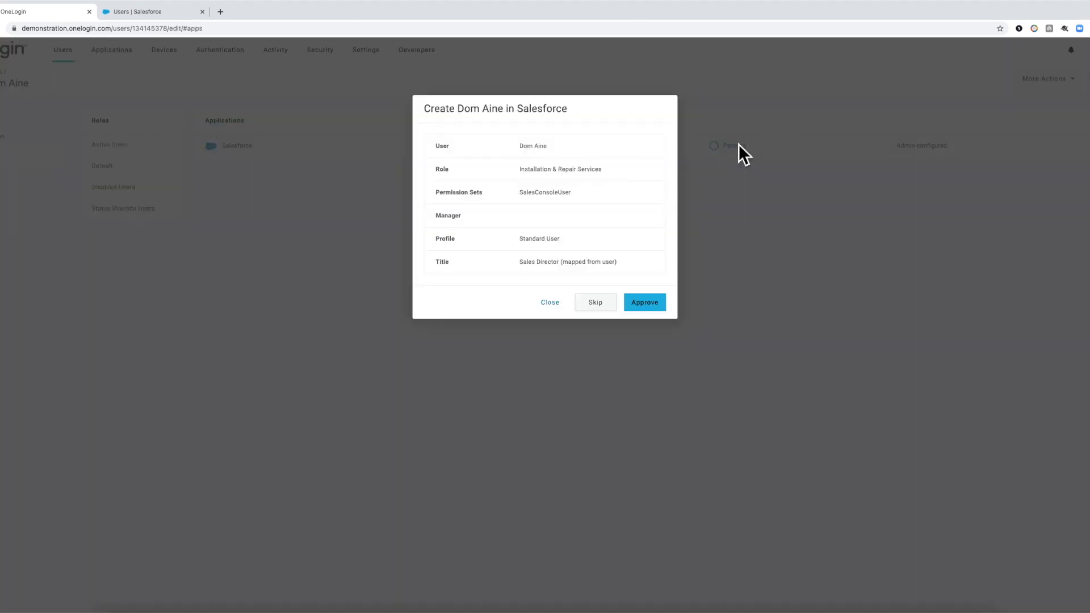
pyautogui.click(550, 302)
# Step: Approve the pending task to create the Sales Director in Salesforce from the account-wide provisioning list
pyautogui.moveTo(59, 60)
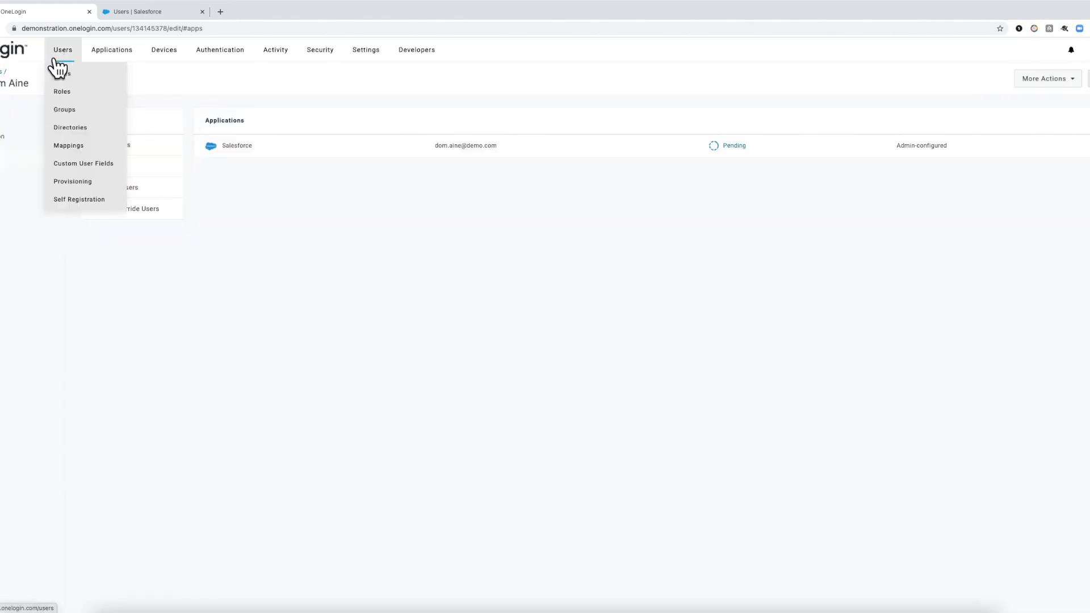
pyautogui.click(66, 182)
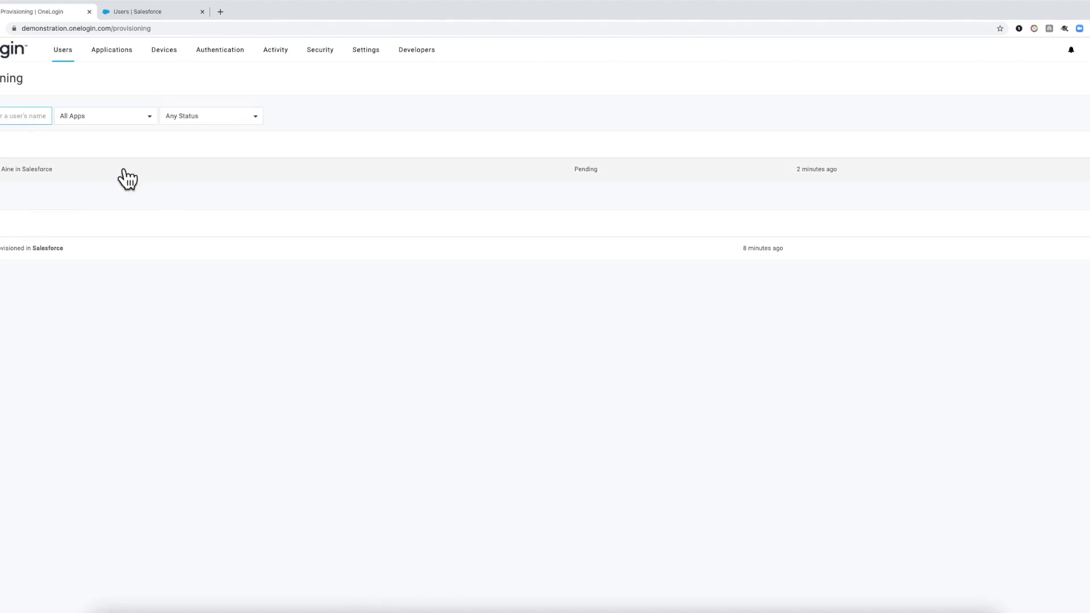
pyautogui.click(168, 181)
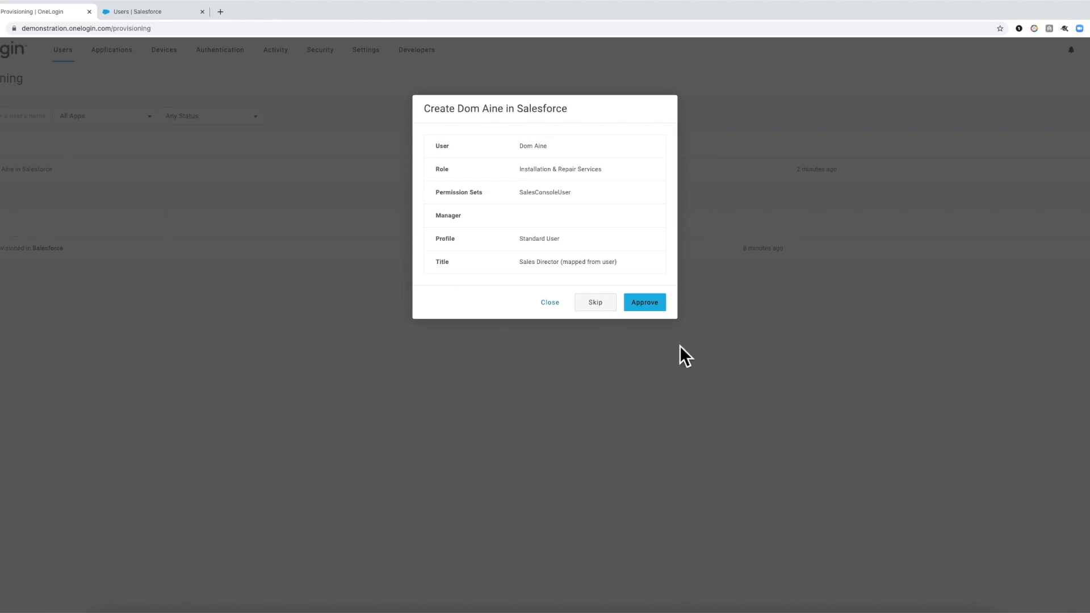
pyautogui.click(653, 302)
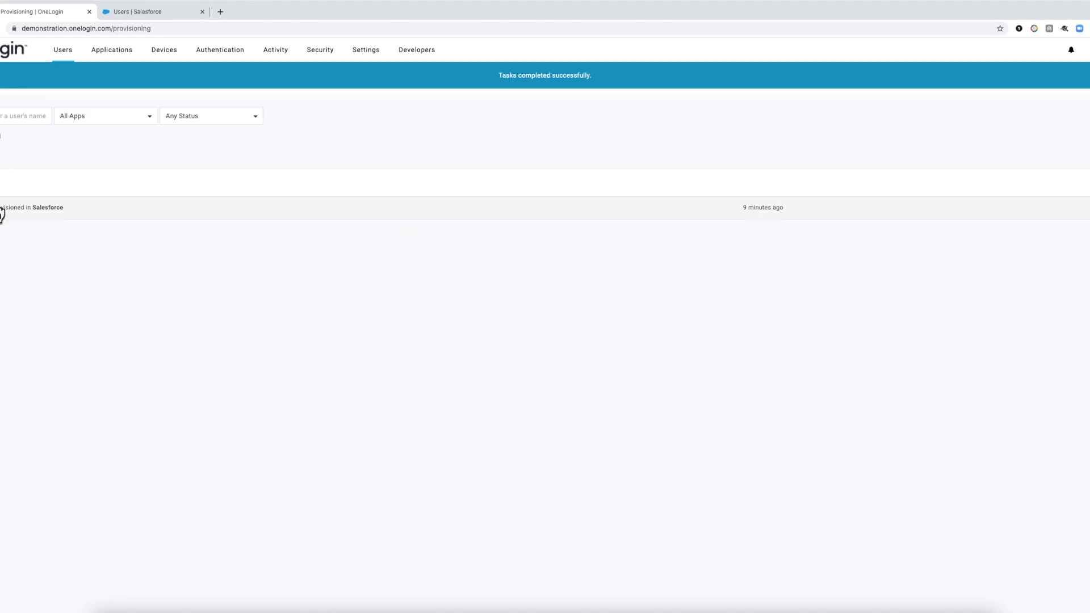
# Step: Return to the Salesforce application's user list and examine the note on the Sales Director's provisioning, closing the details without retrying
pyautogui.moveTo(95, 49)
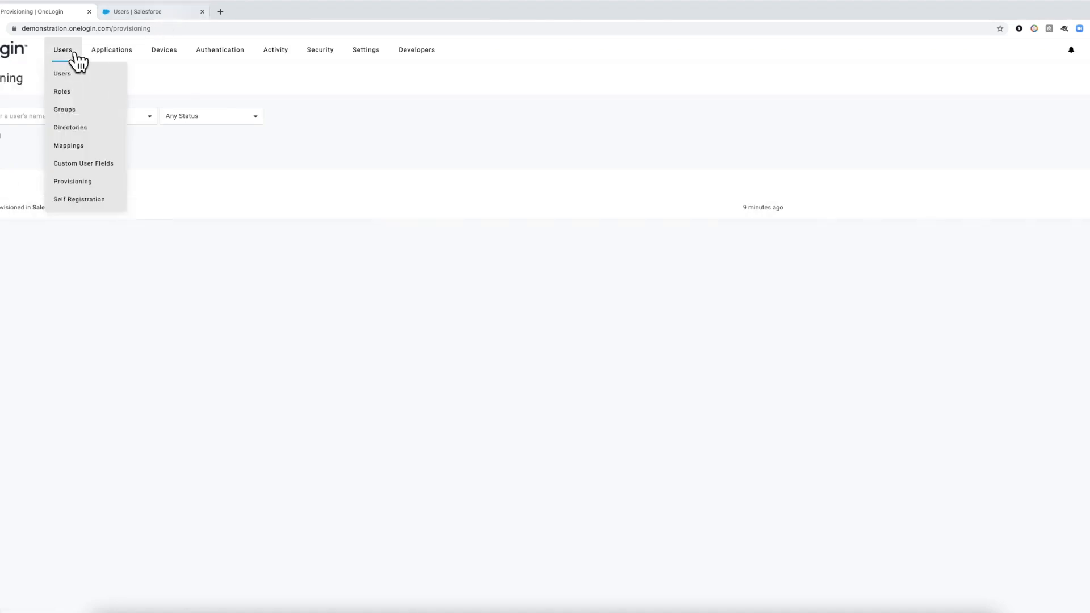
pyautogui.click(109, 75)
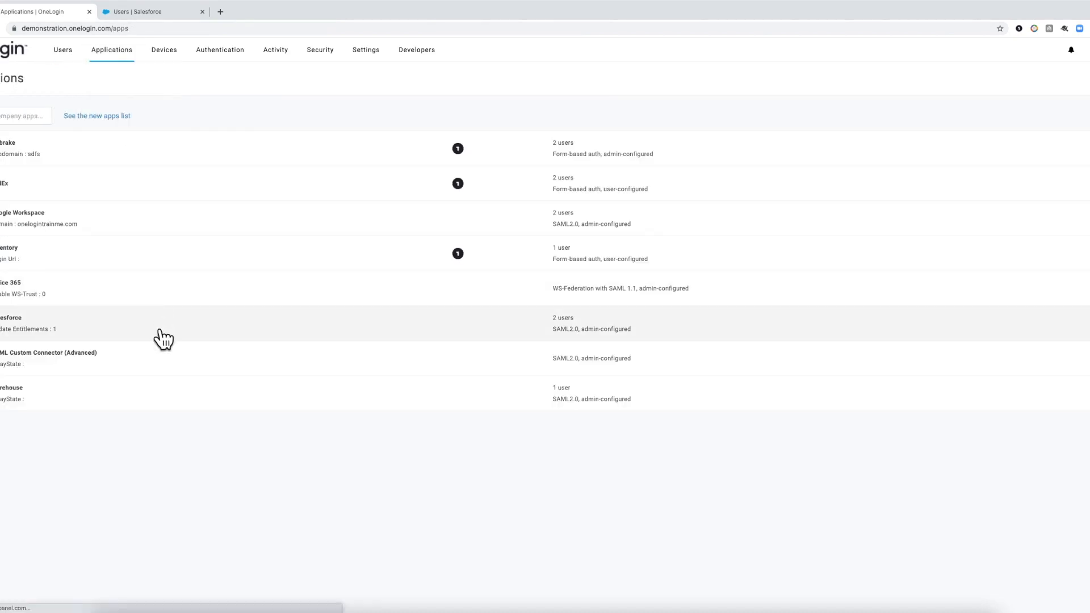
pyautogui.click(163, 339)
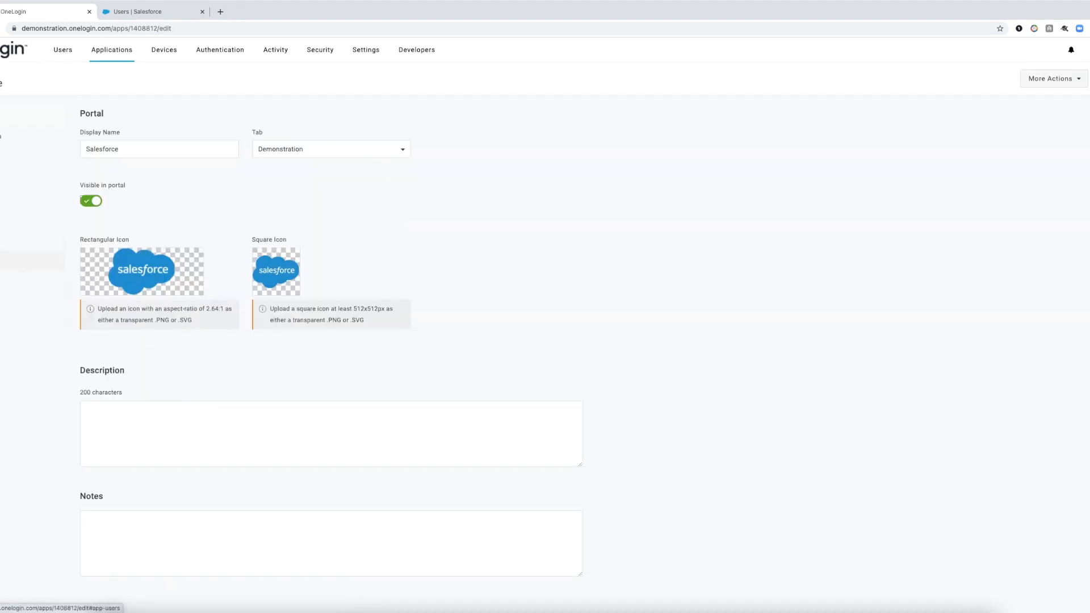
pyautogui.click(31, 260)
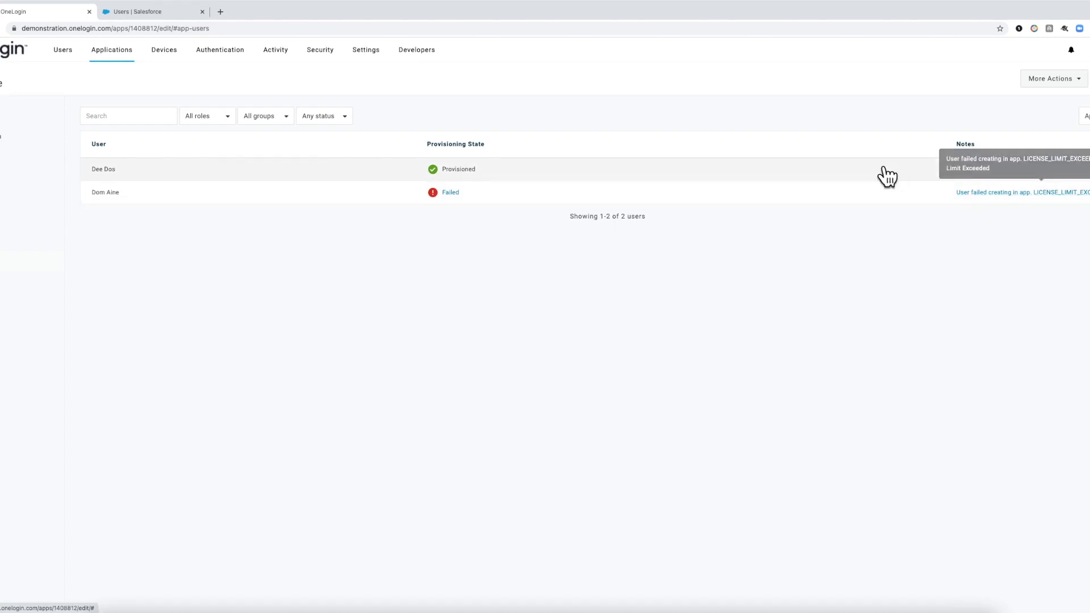
pyautogui.click(1002, 191)
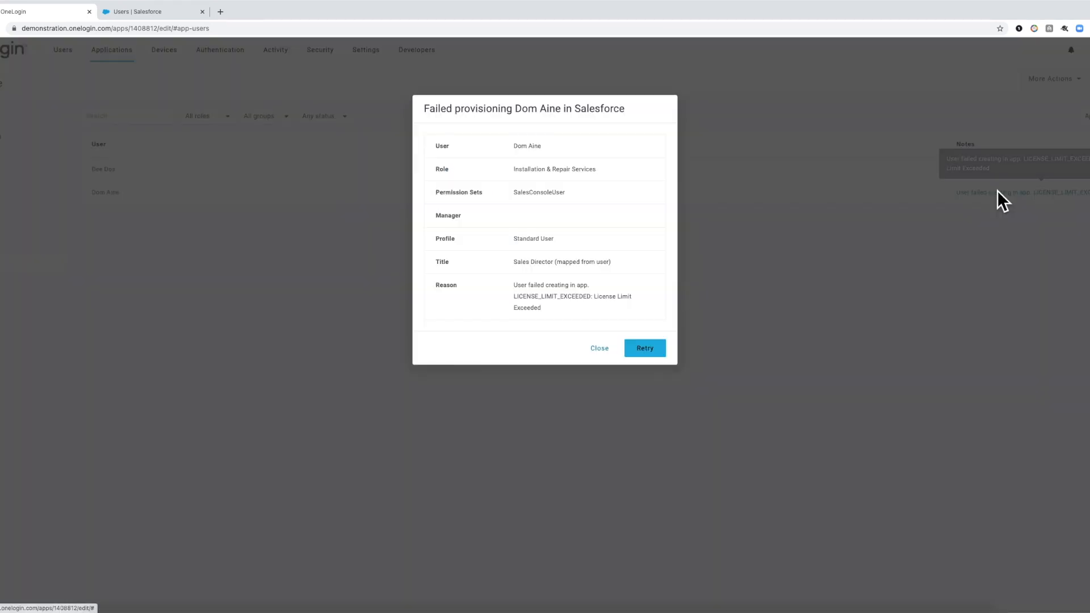
pyautogui.click(597, 348)
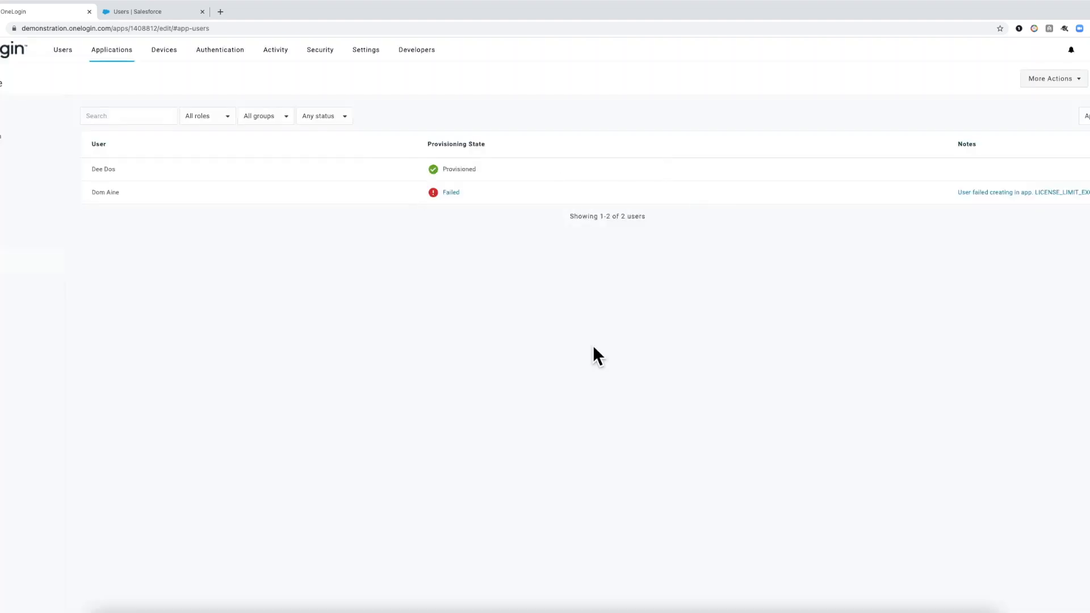